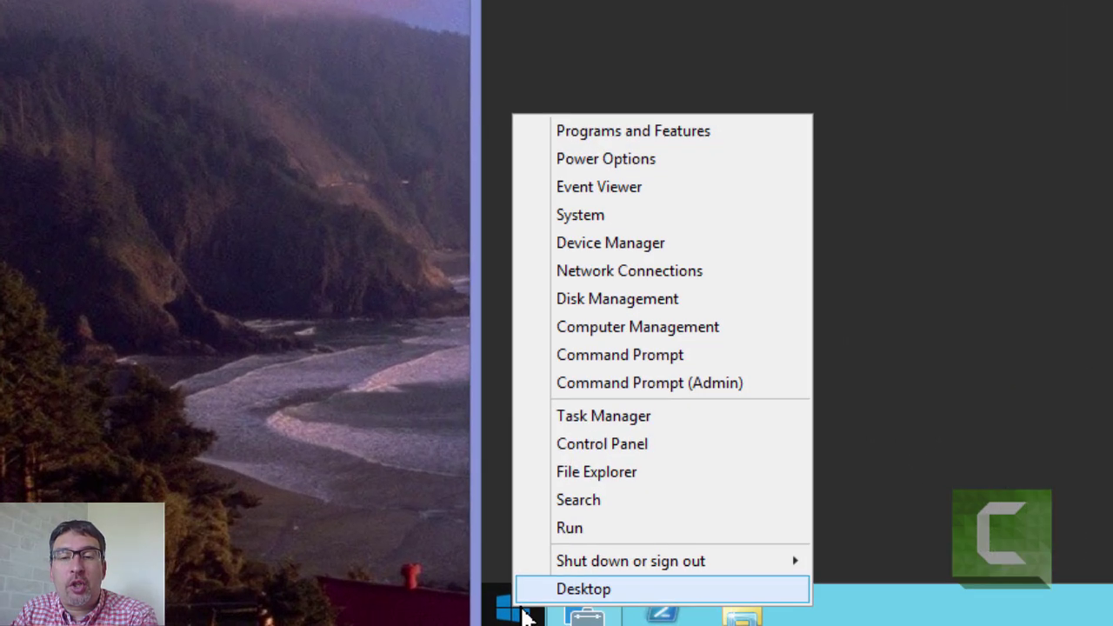
- Open an administrator Command Prompt and run dfsrmig to list its switches
{"action": "left_click", "coordinate": [383, 493]}
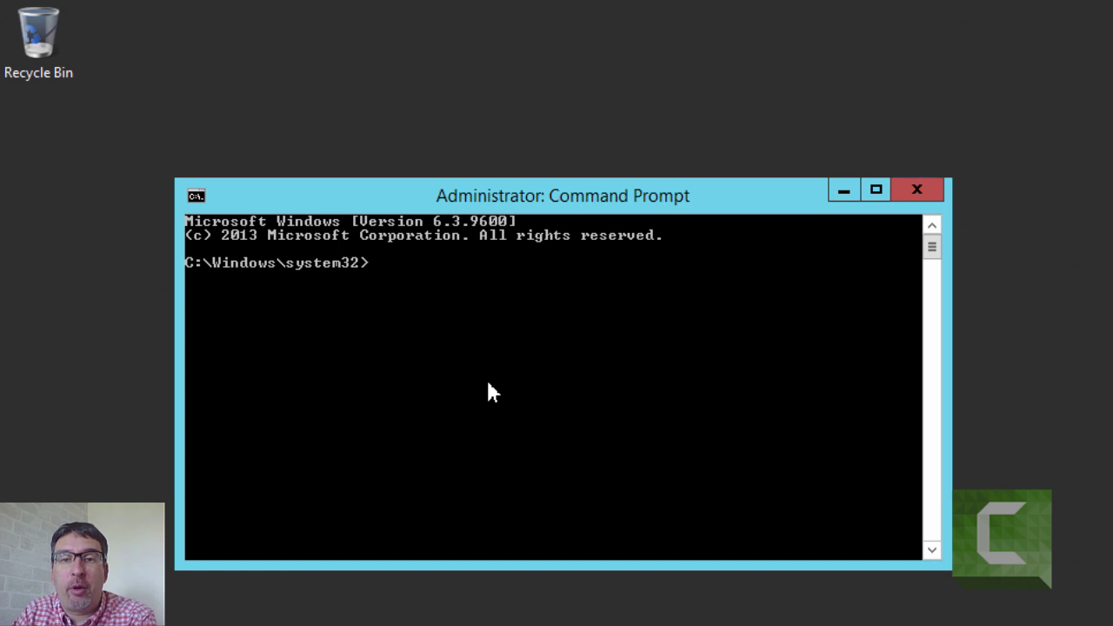
{"action": "type", "text": "d"}
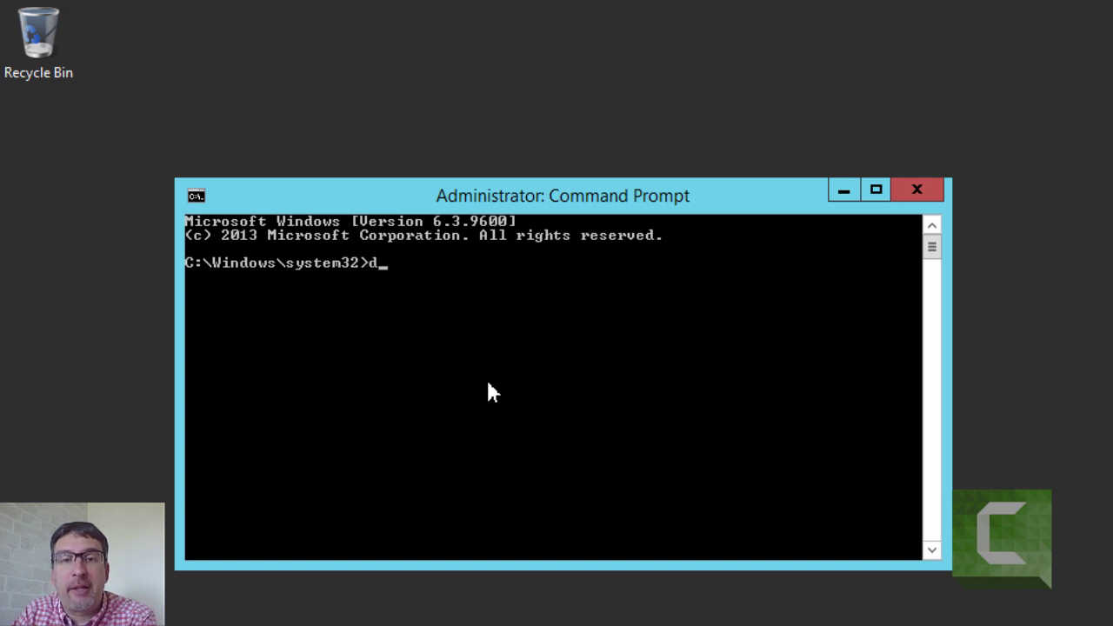
{"action": "type", "text": "fsrmig"}
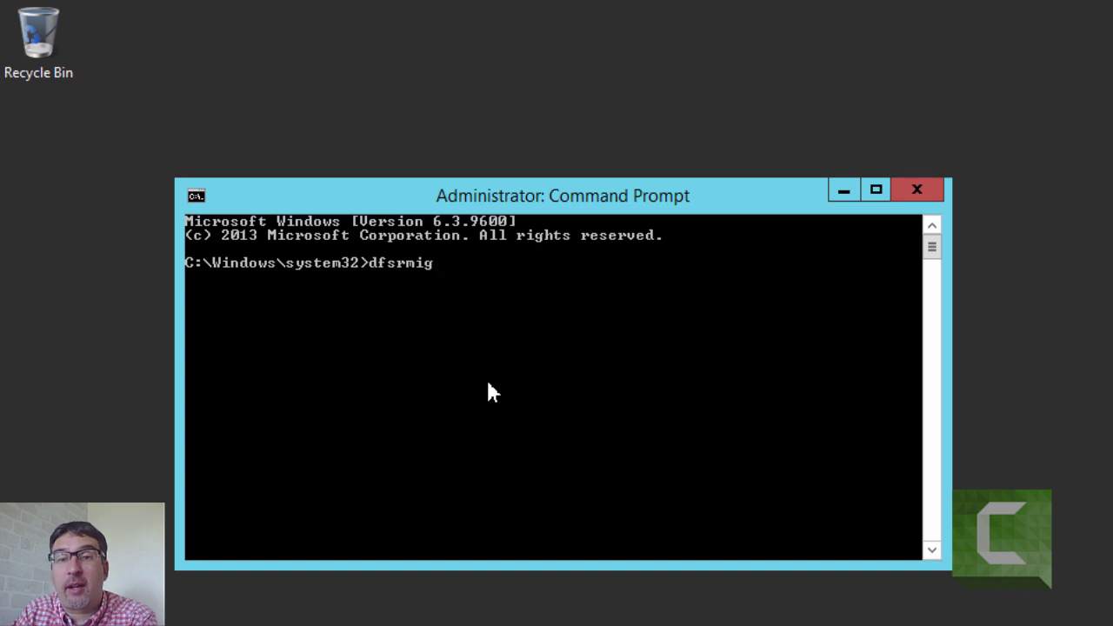
{"action": "key", "text": "Return"}
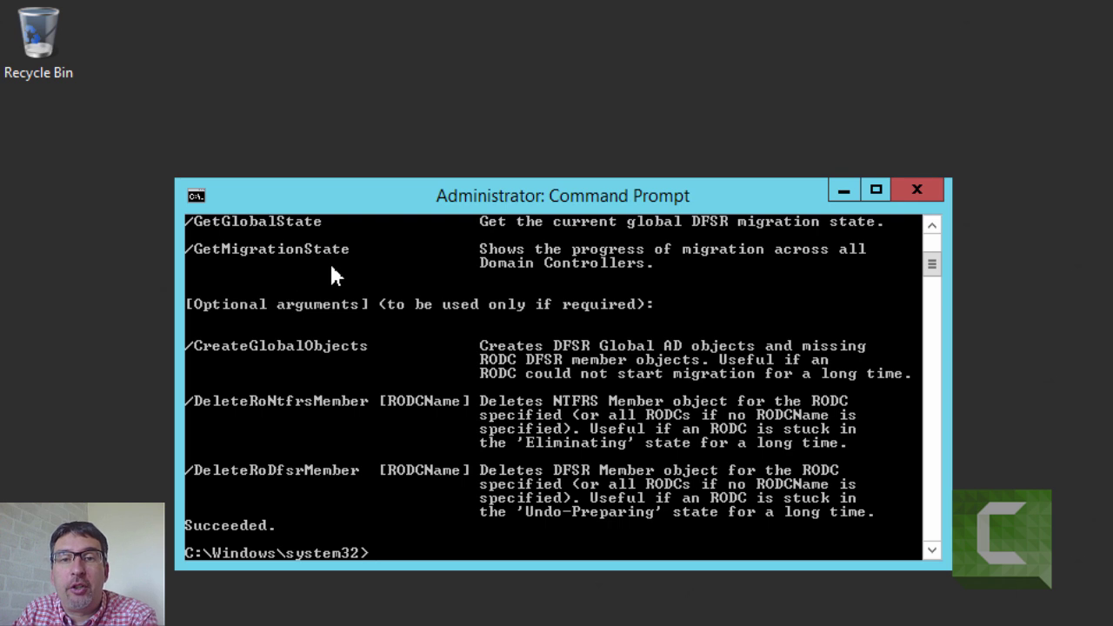
- Run dfsrmig /getmigrationstate, which reports the domain functional level is below Windows Server 2008
{"action": "type", "text": "dfsrmig /?"}
{"action": "key", "text": "BackSpace"}
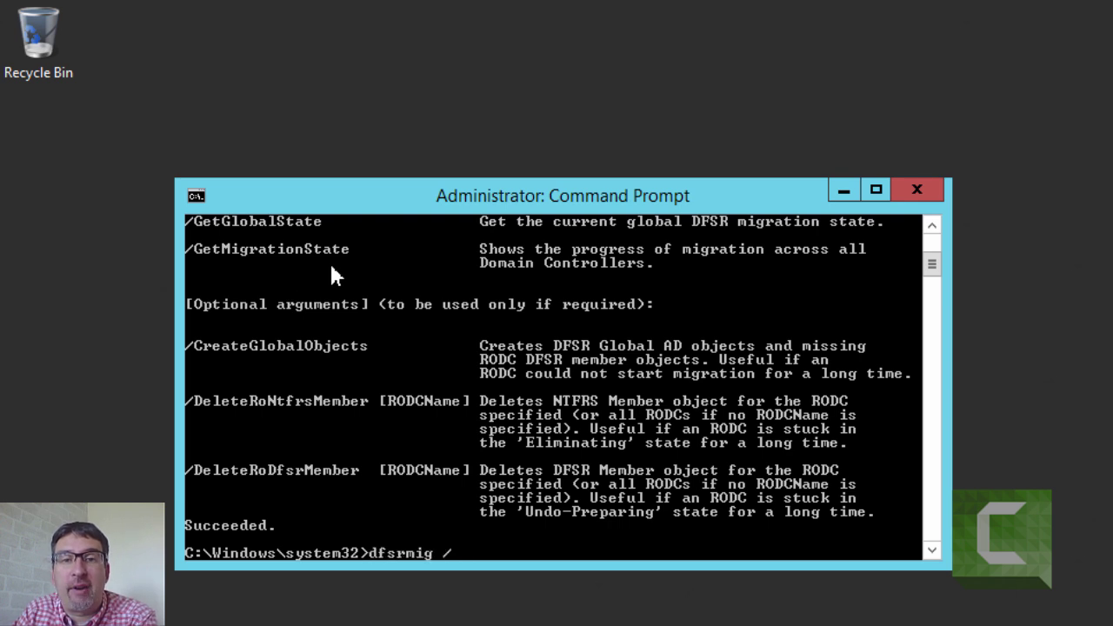
{"action": "type", "text": "get"}
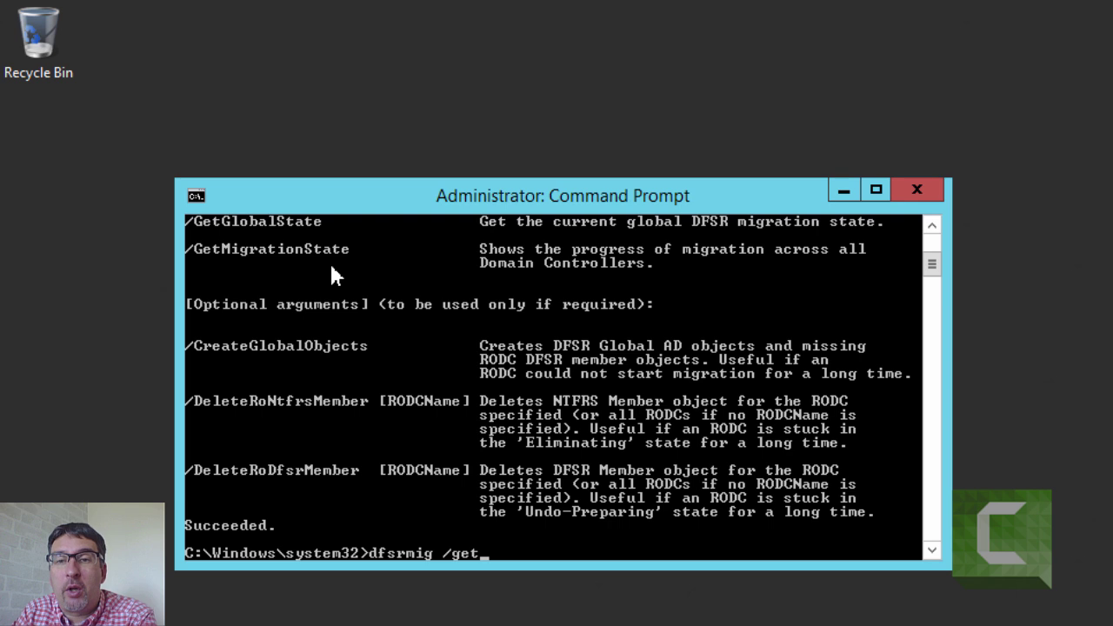
{"action": "type", "text": "migr"}
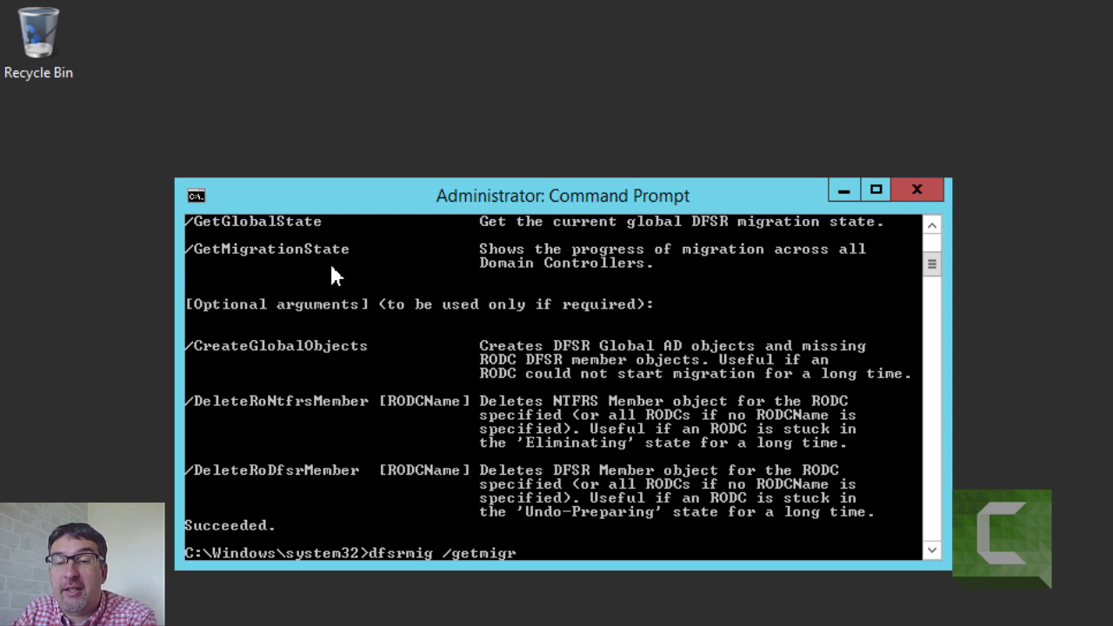
{"action": "type", "text": "ationstate"}
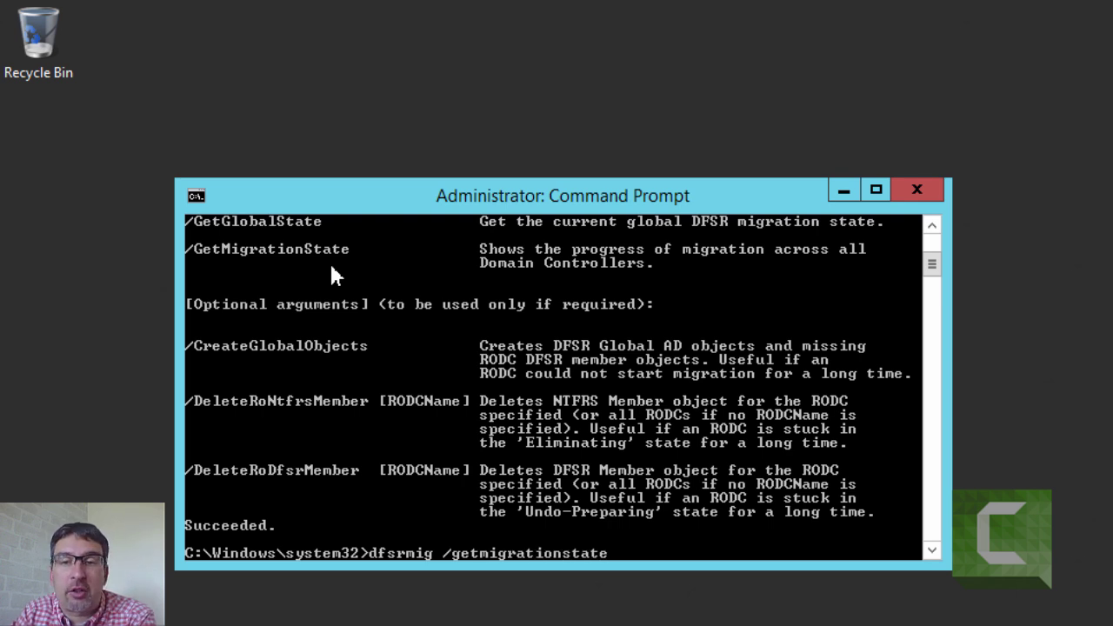
{"action": "key", "text": "Return"}
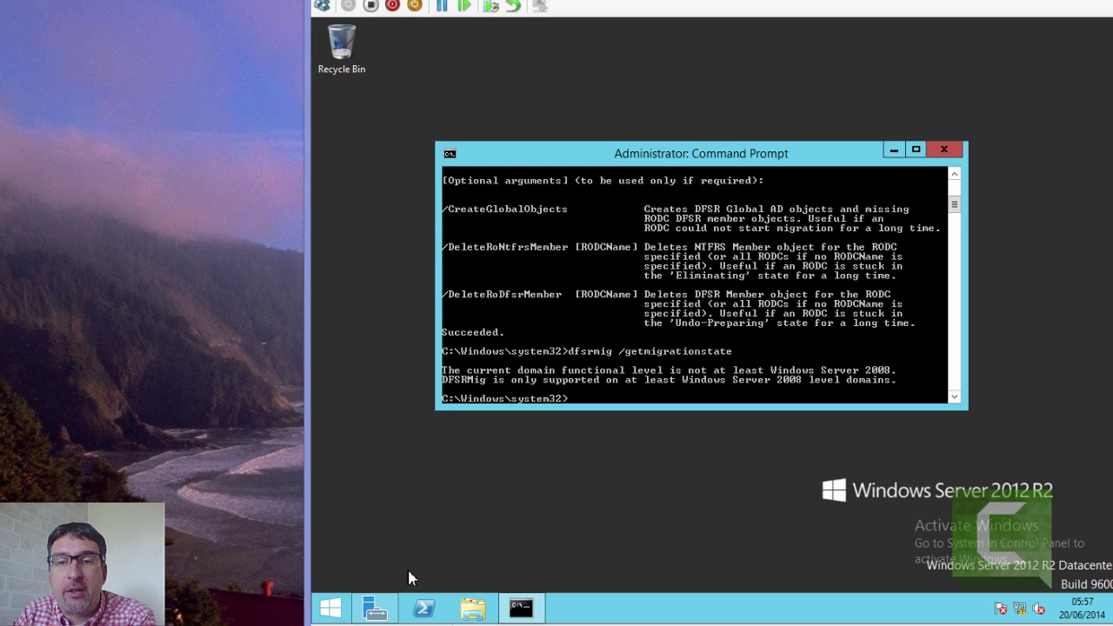
- In Active Directory Domains and Trusts, raise qal.com's domain functional level from Windows Server 2003 to 2008
{"action": "left_click", "coordinate": [372, 607]}
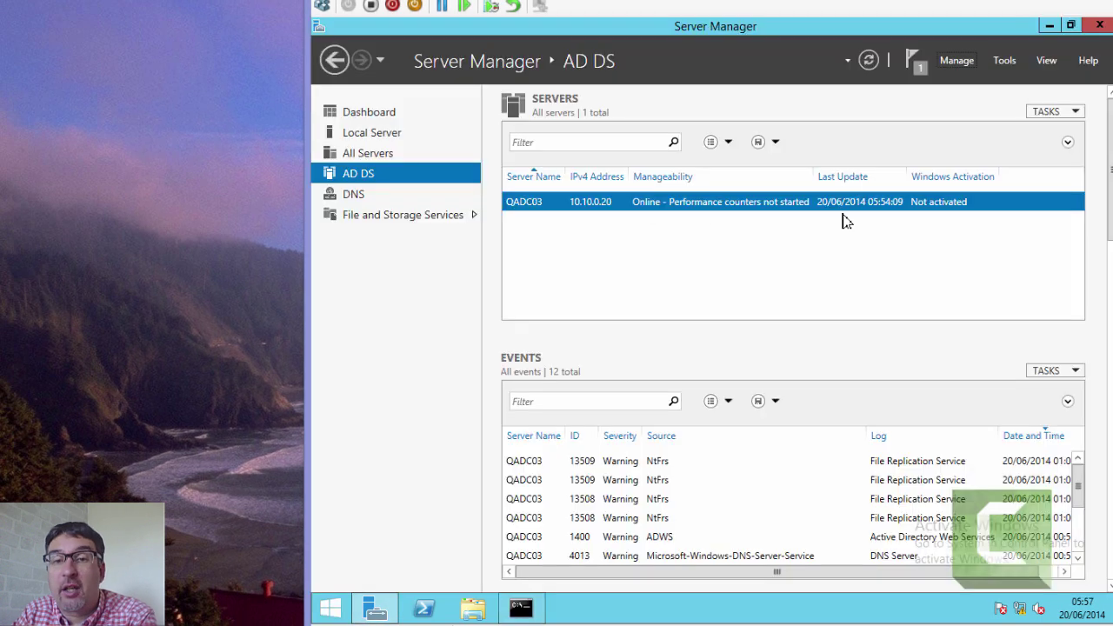
{"action": "left_click", "coordinate": [1006, 63]}
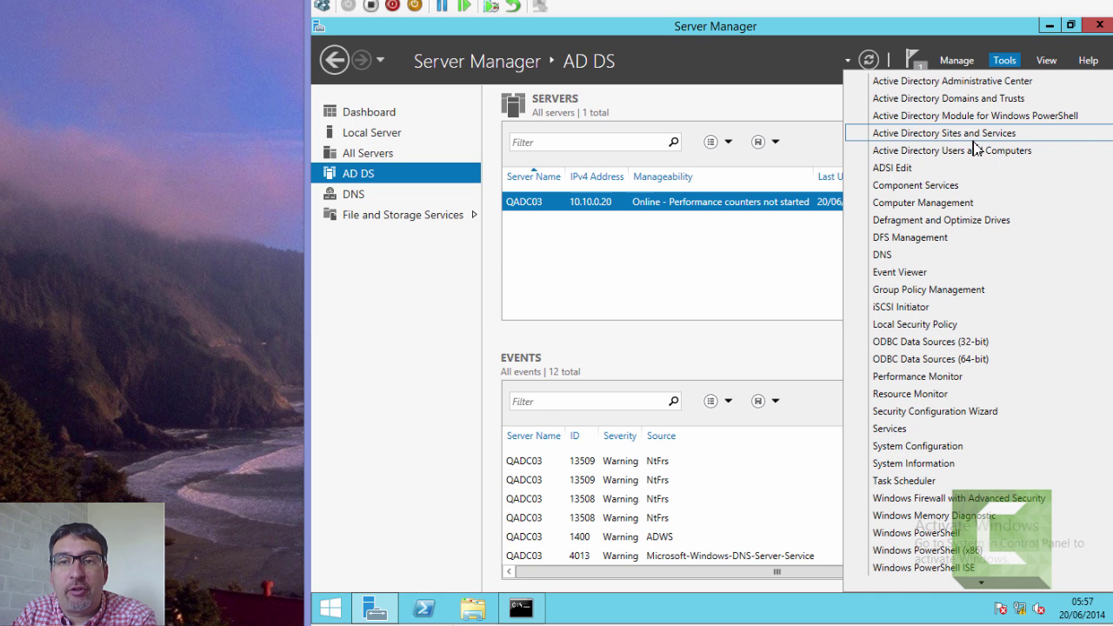
{"action": "left_click", "coordinate": [962, 101]}
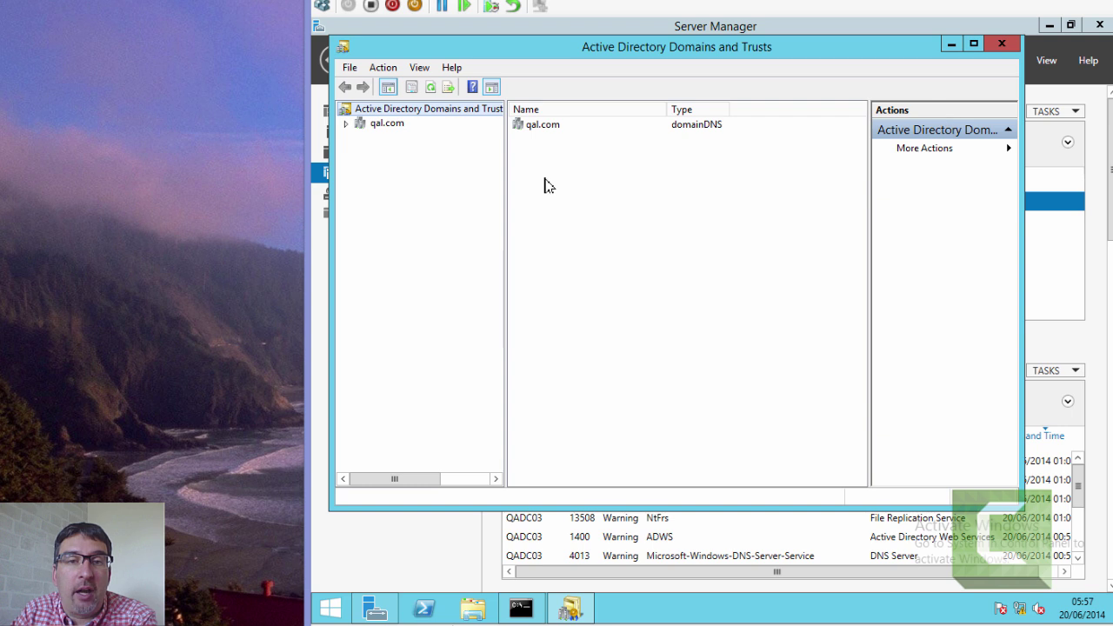
{"action": "left_click", "coordinate": [394, 129]}
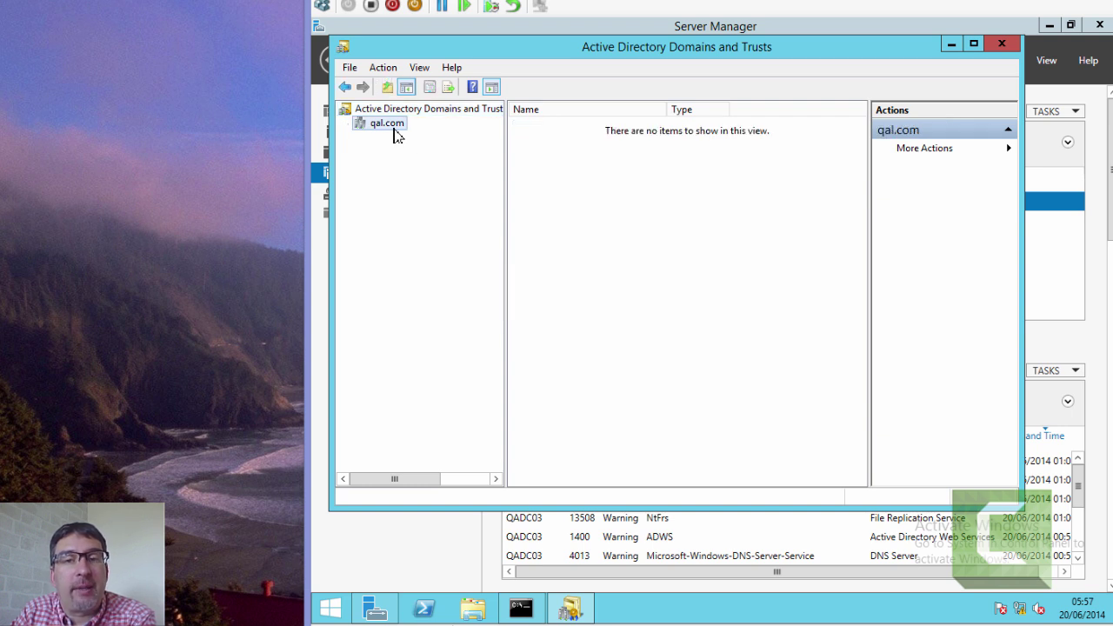
{"action": "right_click", "coordinate": [394, 130]}
{"action": "left_click", "coordinate": [434, 157]}
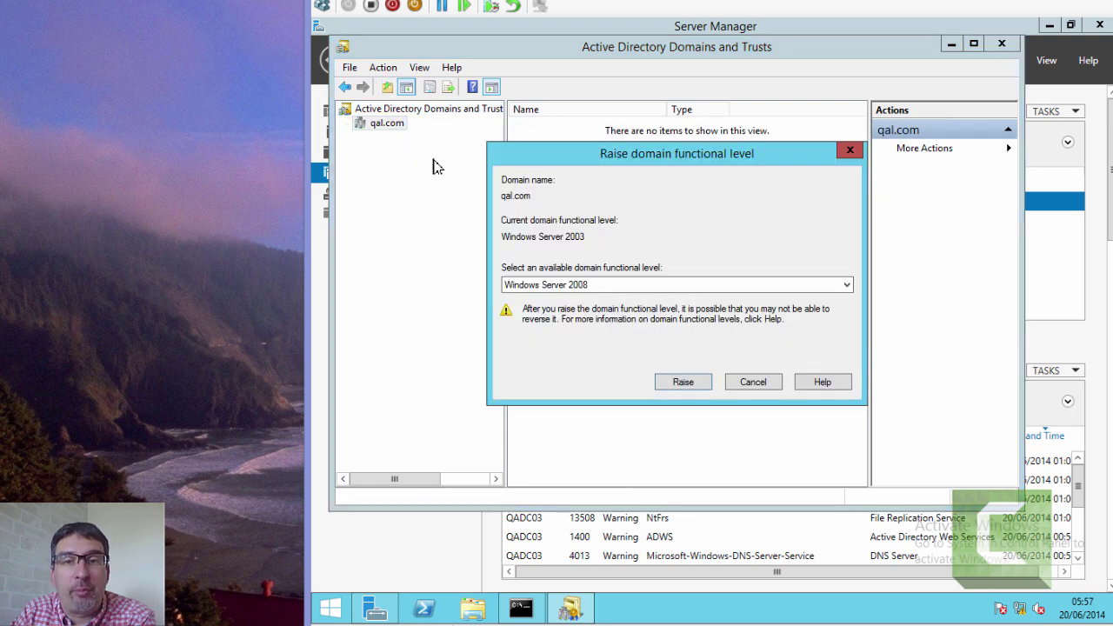
{"action": "left_click", "coordinate": [622, 287]}
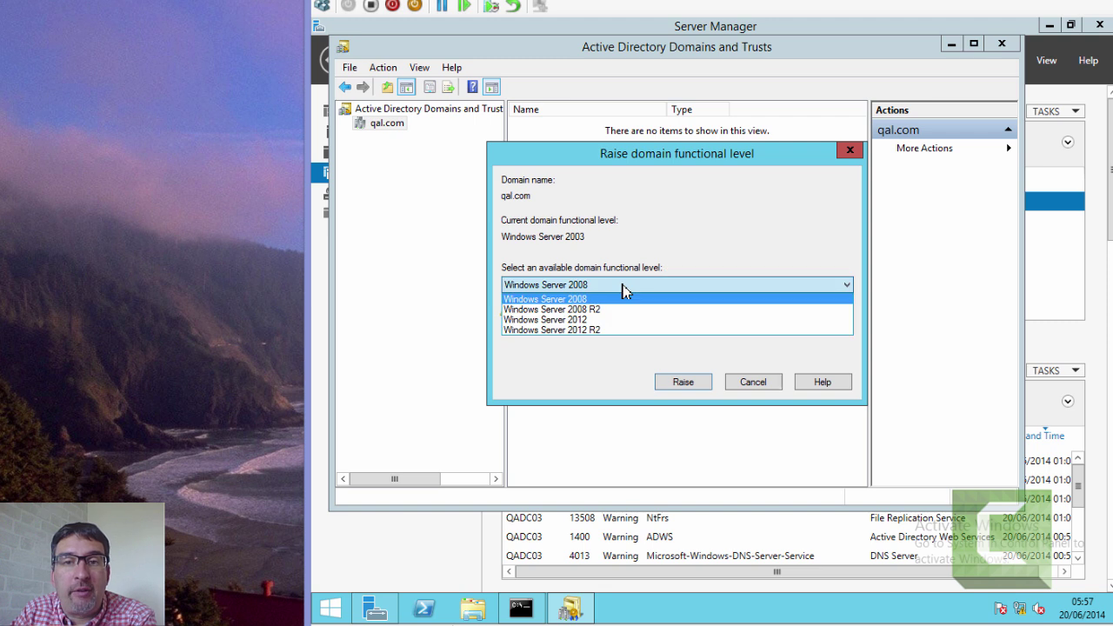
{"action": "left_click", "coordinate": [623, 289]}
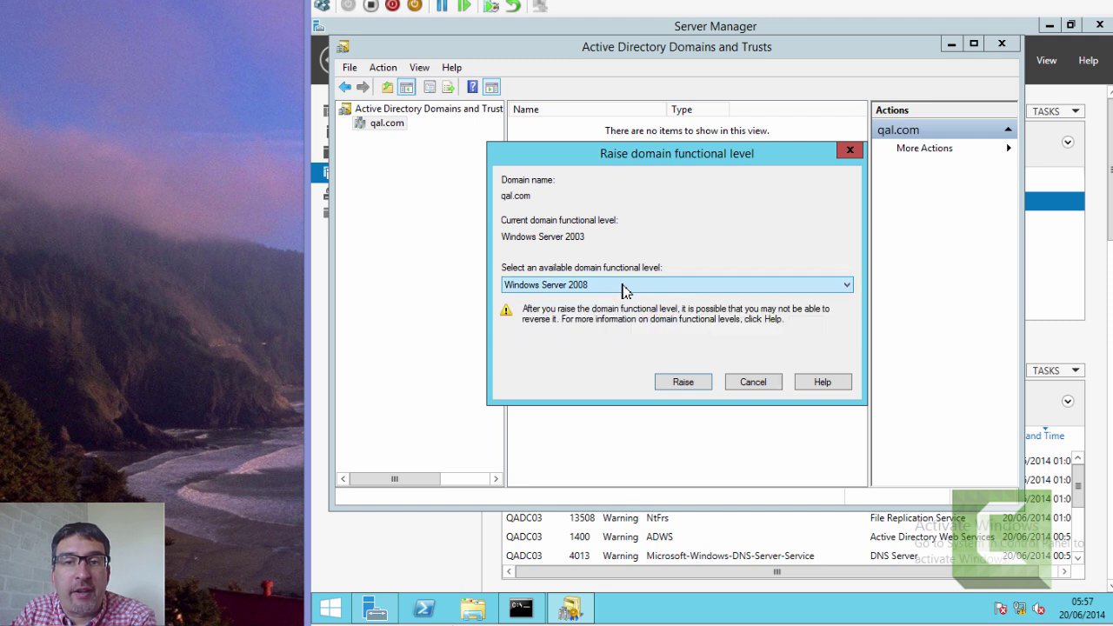
{"action": "left_click", "coordinate": [684, 383]}
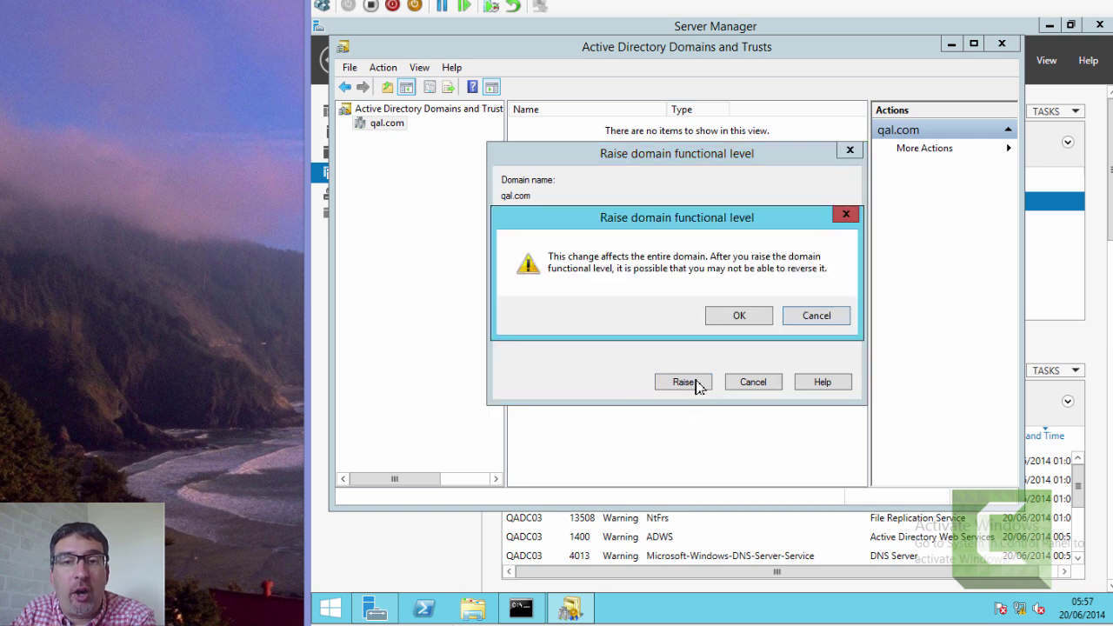
{"action": "left_click", "coordinate": [739, 318]}
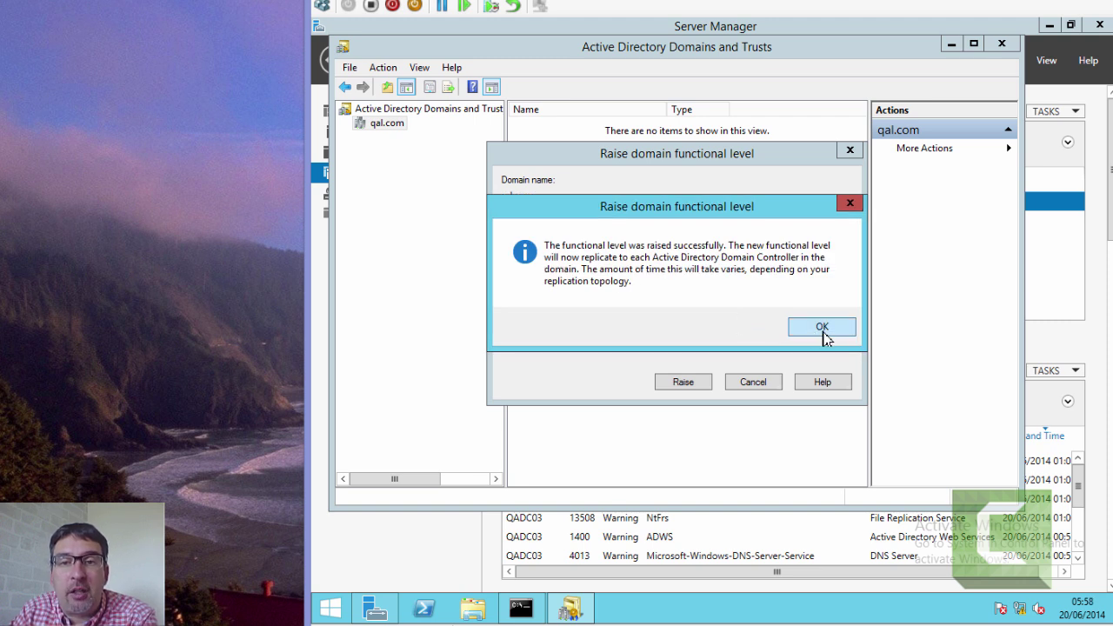
{"action": "left_click", "coordinate": [823, 334]}
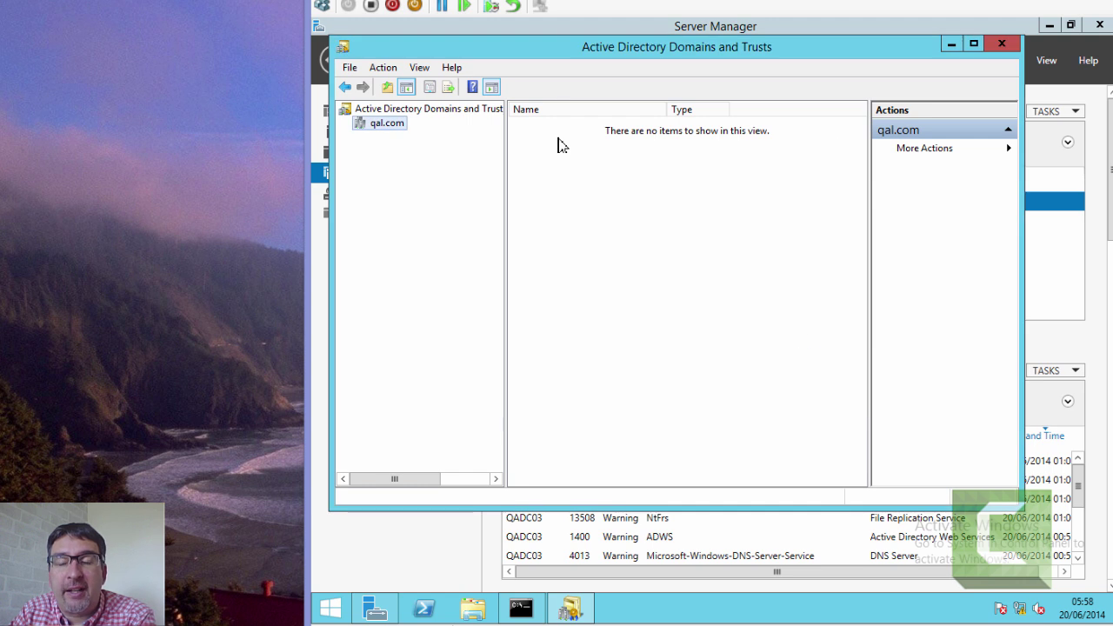
- Raise the forest functional level to Windows Server 2008, then close Active Directory Domains and Trusts
{"action": "left_click", "coordinate": [461, 110]}
{"action": "right_click", "coordinate": [461, 110]}
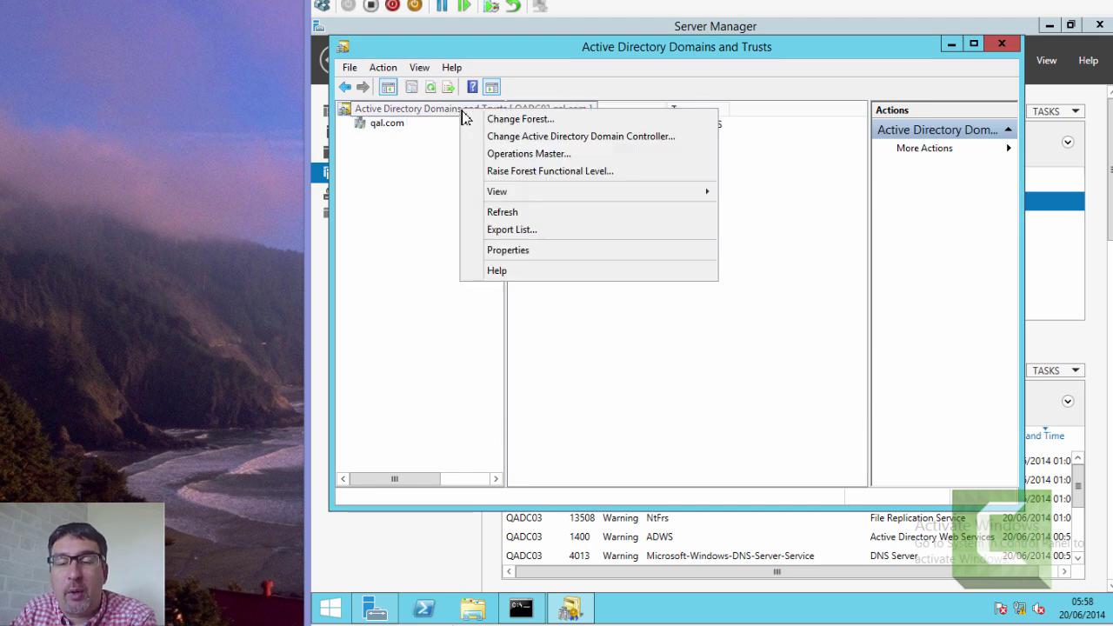
{"action": "left_click", "coordinate": [518, 172]}
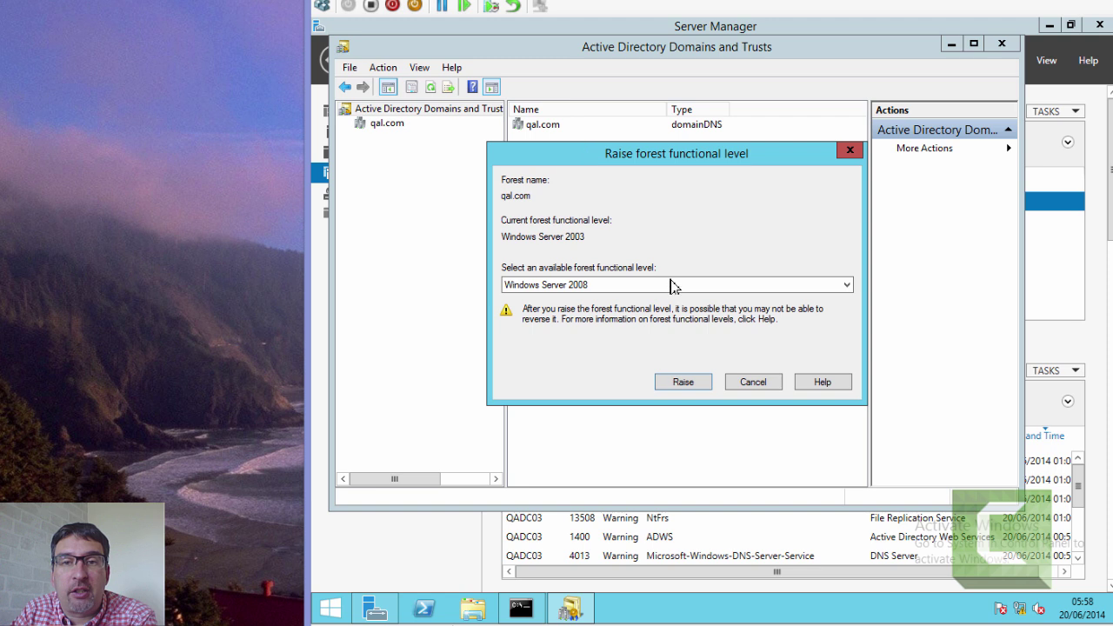
{"action": "left_click", "coordinate": [683, 383]}
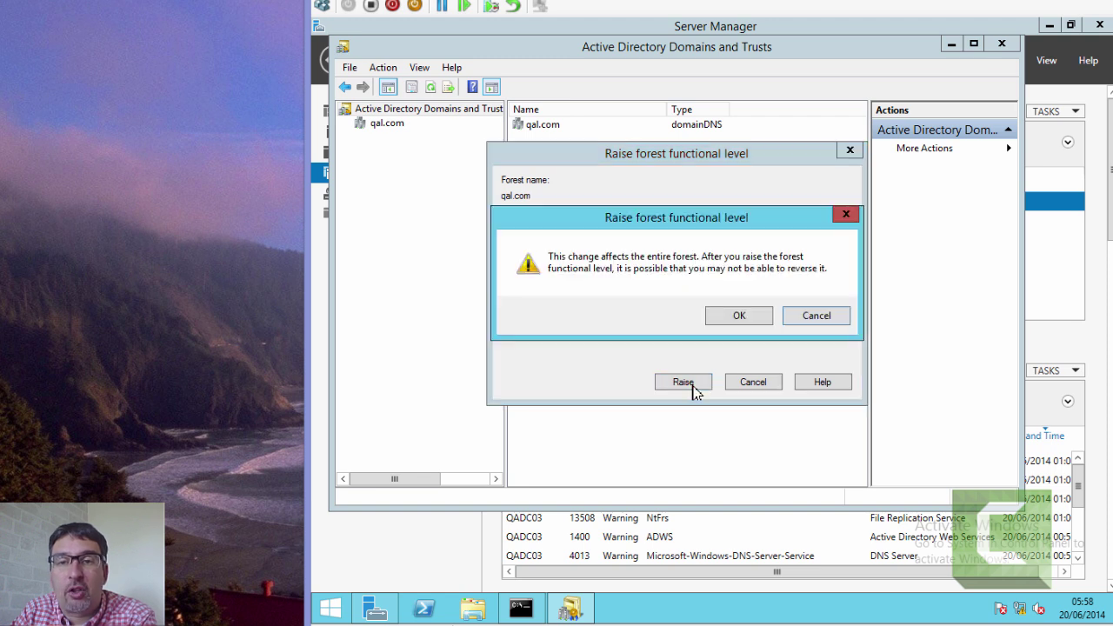
{"action": "left_click", "coordinate": [740, 318]}
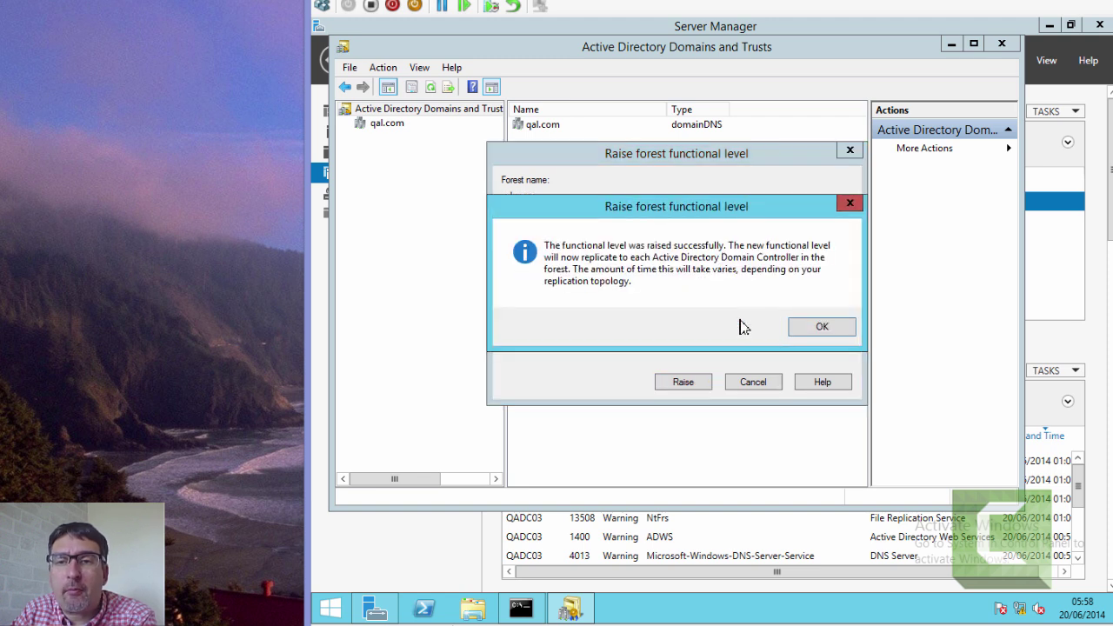
{"action": "left_click", "coordinate": [825, 333]}
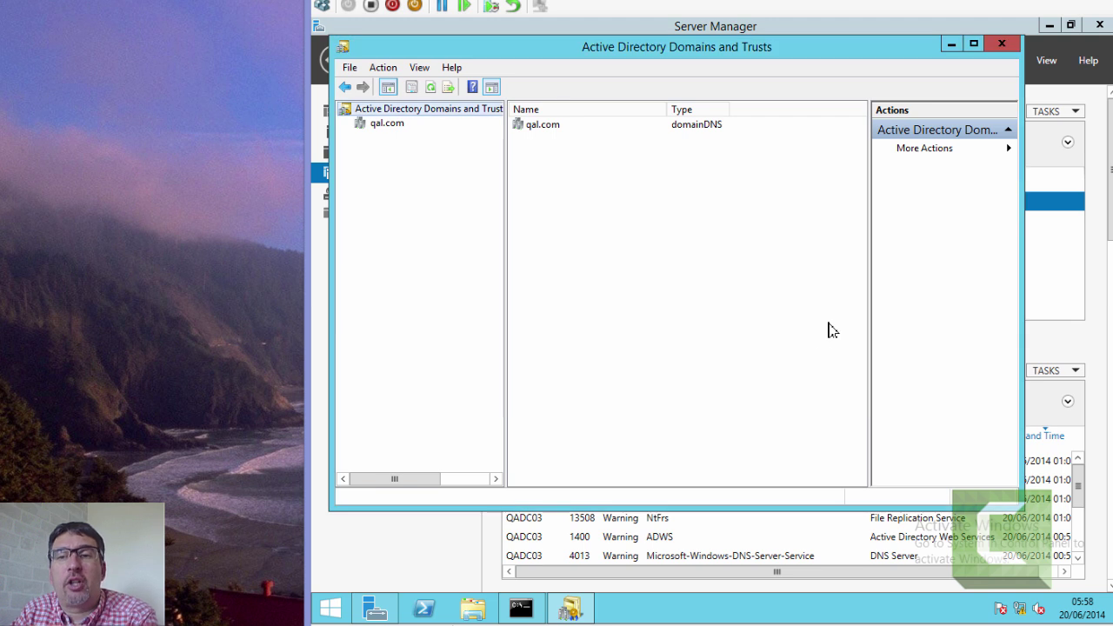
{"action": "left_click", "coordinate": [1003, 44]}
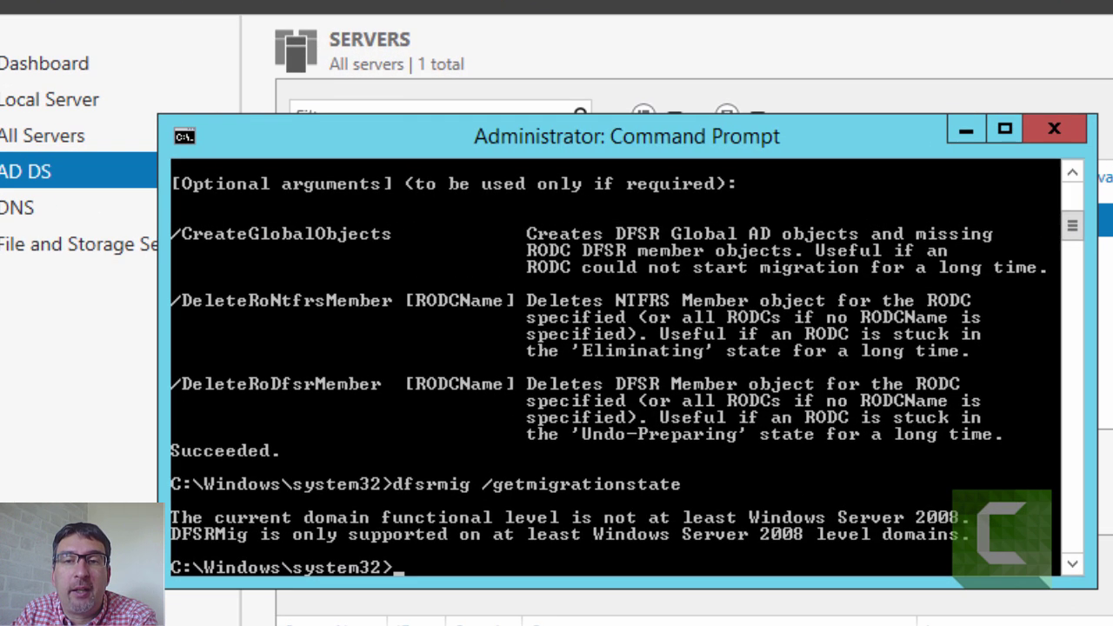
- Rerun the migration state check, then show dfsrmig /? help listing states 0 Start through 3 Eliminated
{"action": "key", "text": "Up"}
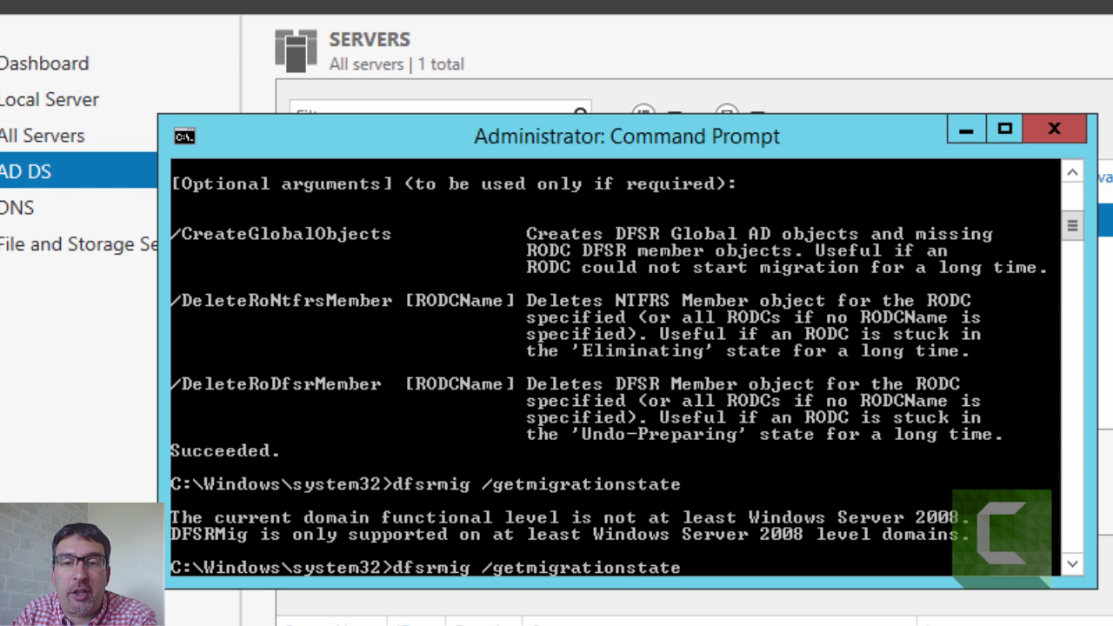
{"action": "key", "text": "Return"}
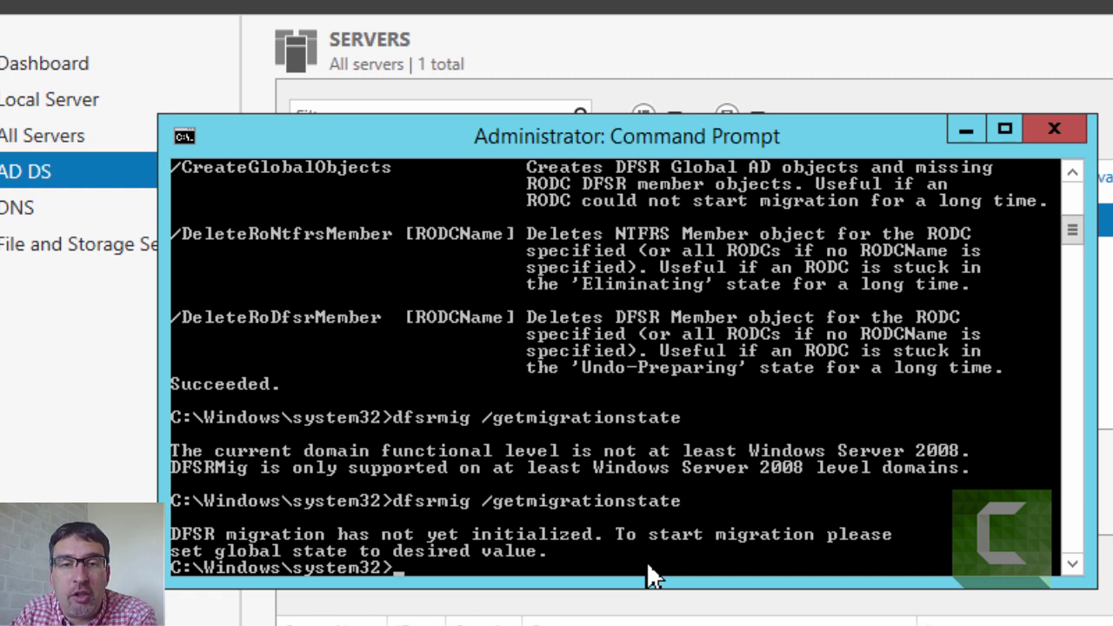
{"action": "key", "text": "Up"}
{"action": "key", "text": "BackSpace"}
{"action": "key", "text": "BackSpace"}
{"action": "key", "text": "BackSpace"}
{"action": "key", "text": "BackSpace"}
{"action": "key", "text": "BackSpace"}
{"action": "key", "text": "BackSpace"}
{"action": "key", "text": "BackSpace"}
{"action": "key", "text": "BackSpace"}
{"action": "key", "text": "BackSpace"}
{"action": "key", "text": "BackSpace"}
{"action": "key", "text": "BackSpace"}
{"action": "key", "text": "BackSpace"}
{"action": "key", "text": "BackSpace"}
{"action": "key", "text": "BackSpace"}
{"action": "key", "text": "BackSpace"}
{"action": "key", "text": "BackSpace"}
{"action": "key", "text": "BackSpace"}
{"action": "type", "text": "?"}
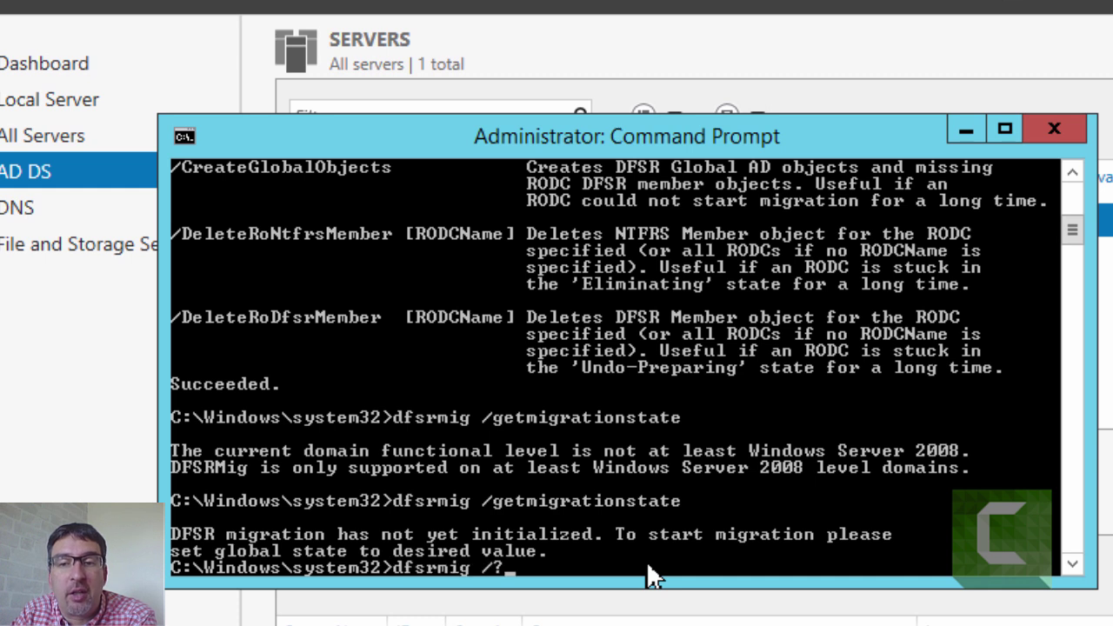
{"action": "key", "text": "Return"}
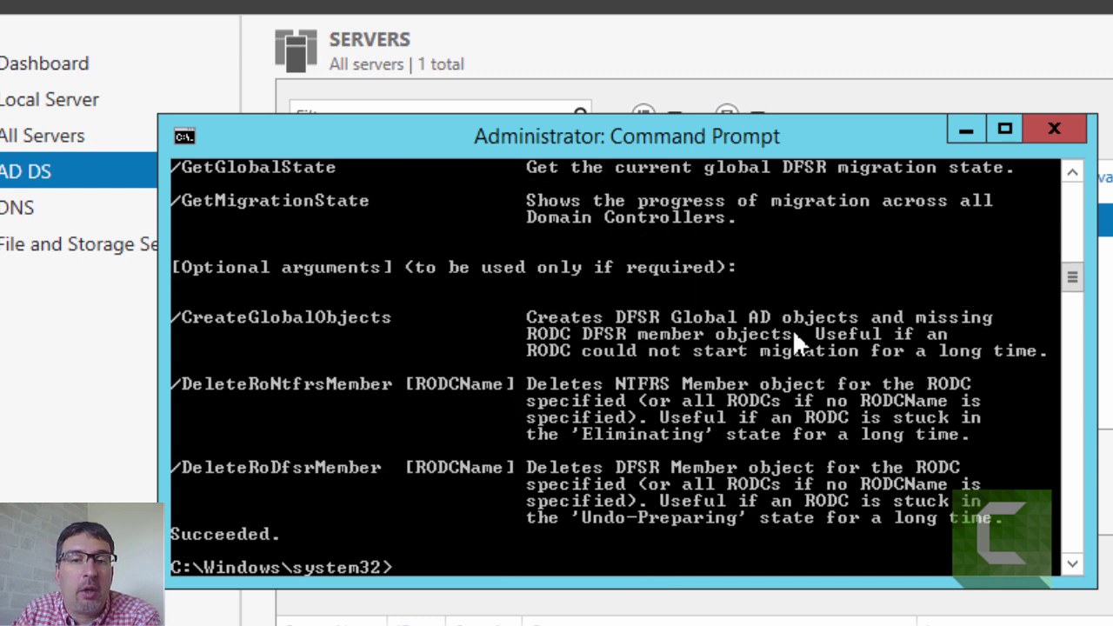
{"action": "left_click", "coordinate": [1073, 172]}
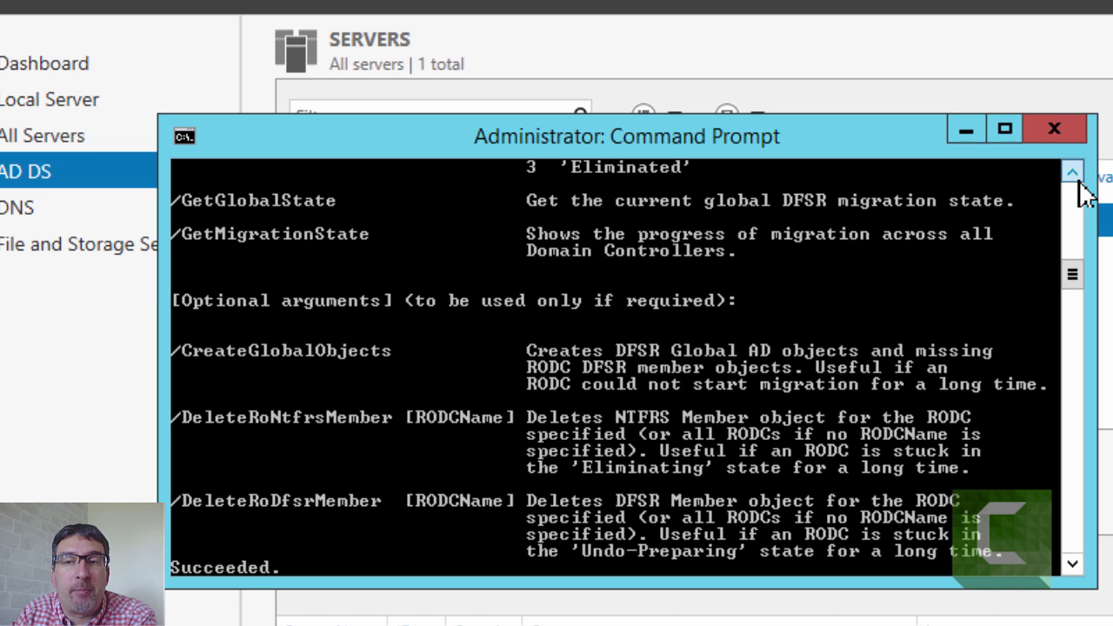
{"action": "left_click_drag", "start_coordinate": [1078, 180], "coordinate": [1079, 179]}
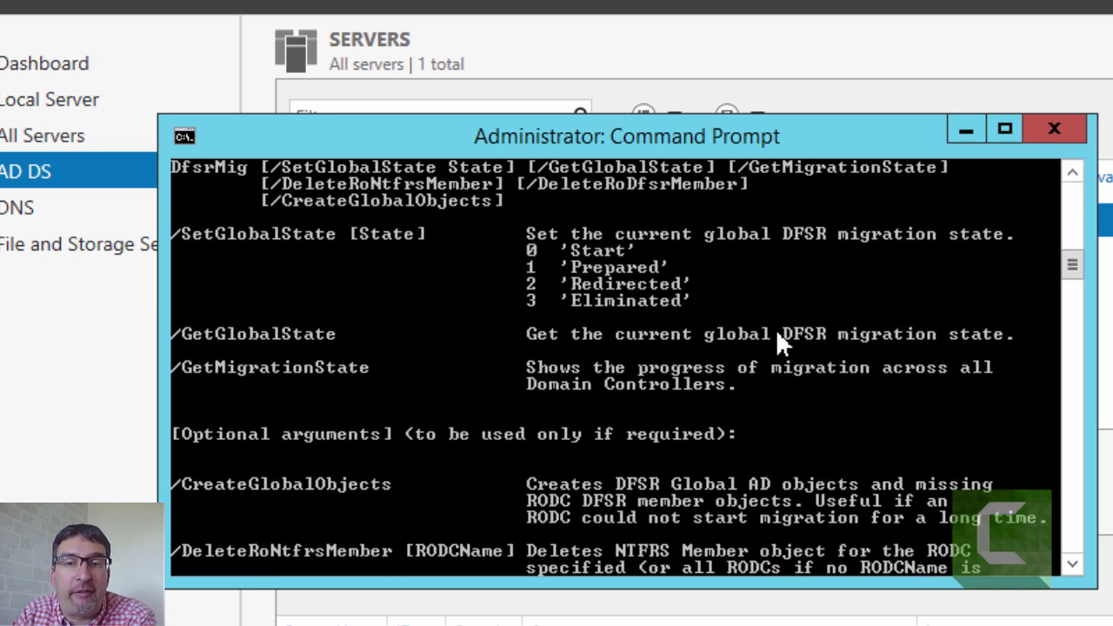
{"action": "left_click", "coordinate": [1075, 174]}
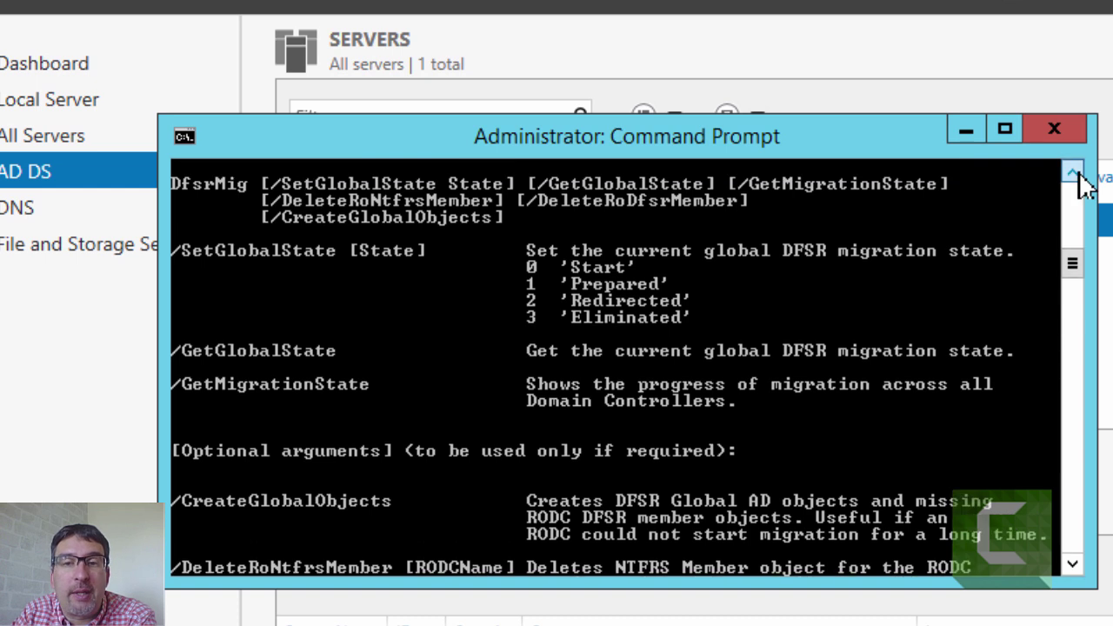
{"action": "left_click", "coordinate": [1078, 176]}
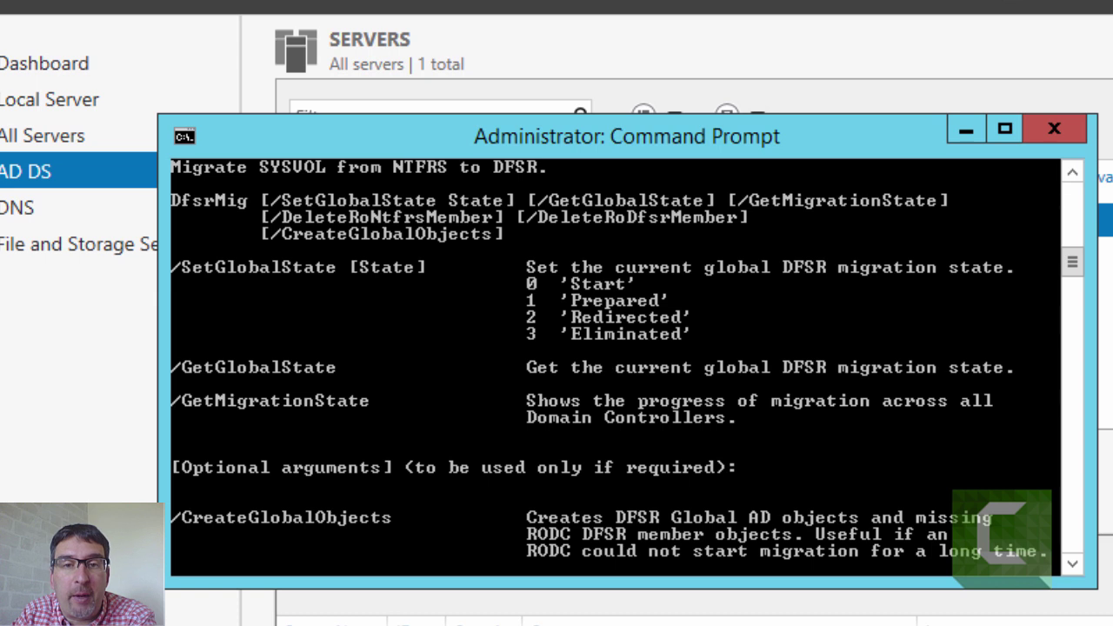
{"action": "key", "text": "super+e"}
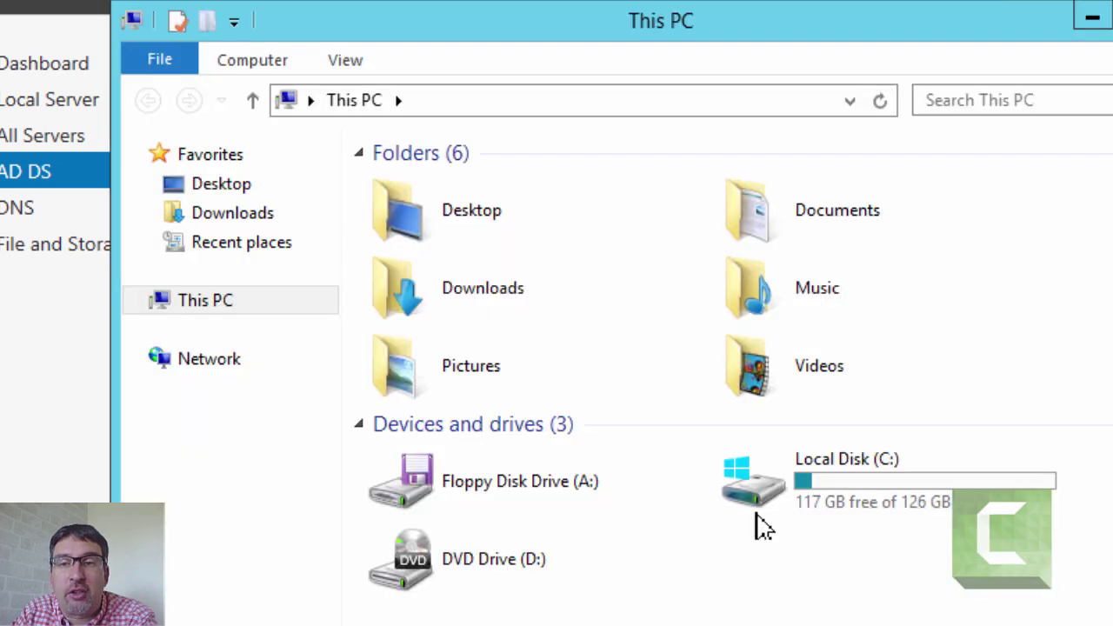
- Browse Local Disk (C:) > Windows down to the SYSVOL folder, then minimize File Explorer
{"action": "double_click", "coordinate": [762, 526]}
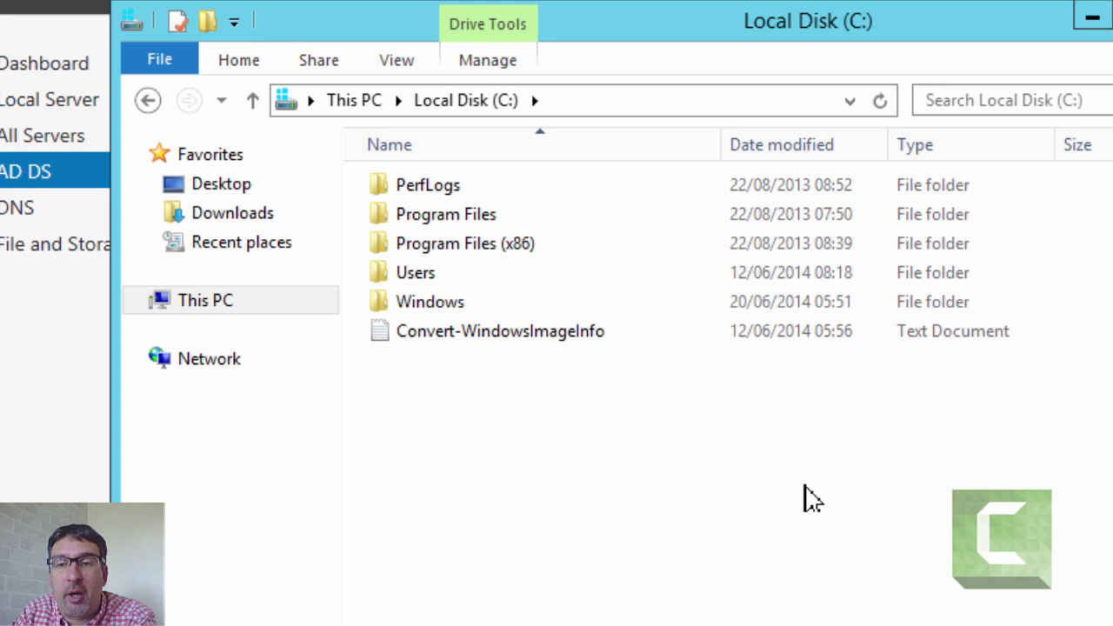
{"action": "double_click", "coordinate": [448, 311]}
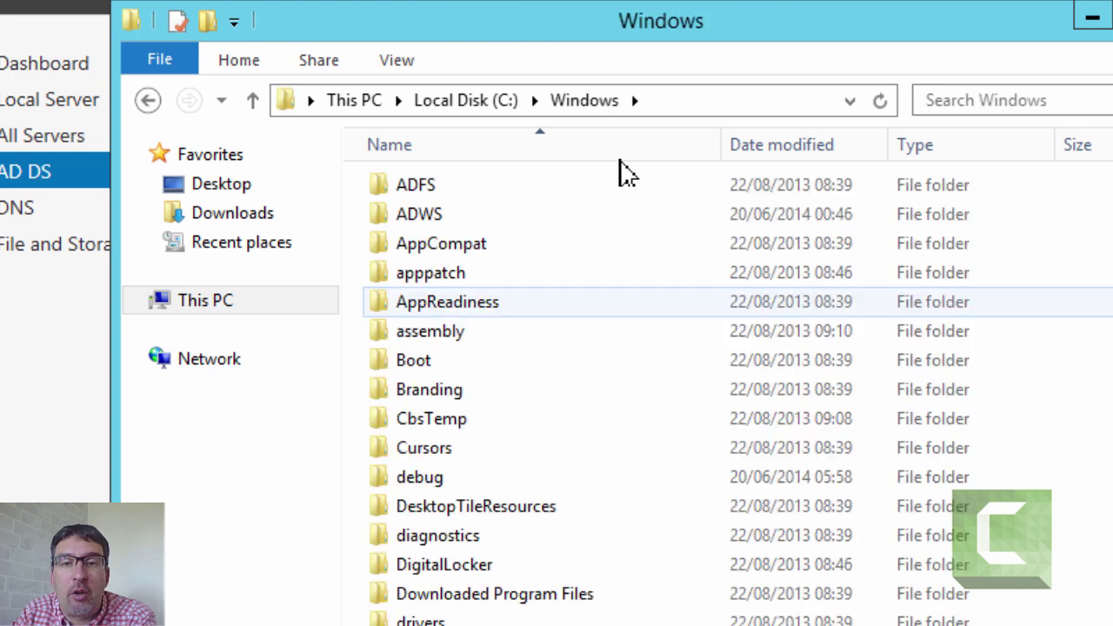
{"action": "scroll", "coordinate": [895, 178], "scroll_direction": "down", "scroll_amount": 13}
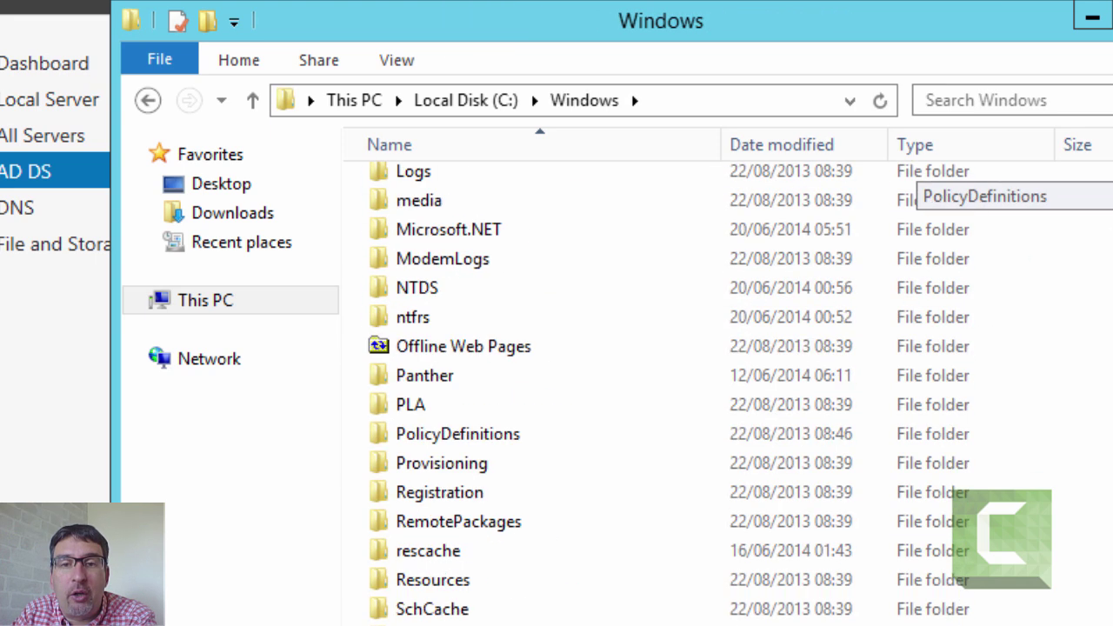
{"action": "scroll", "coordinate": [896, 183], "scroll_direction": "down", "scroll_amount": 2}
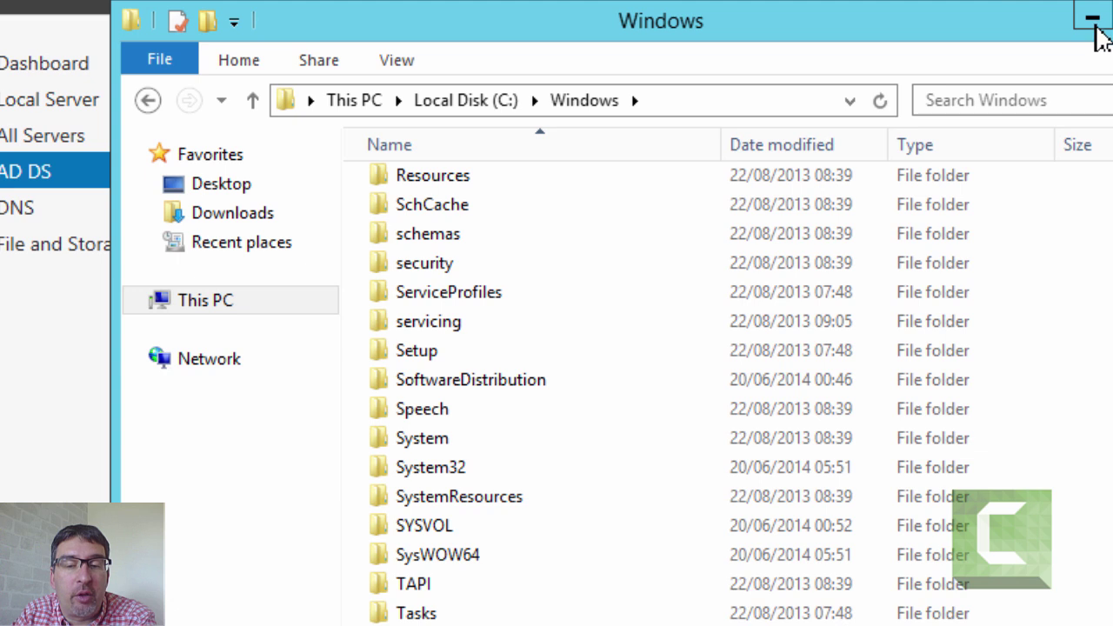
{"action": "left_click", "coordinate": [1093, 17]}
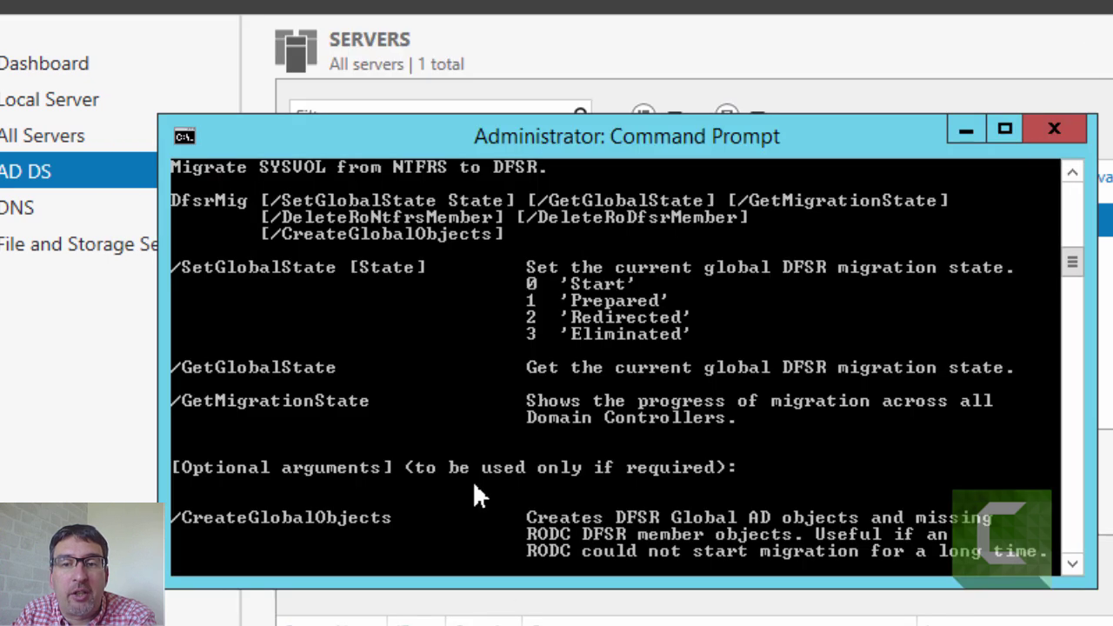
- Run dfsrmig /getglobalstate, which reports DFSR migration has not yet initialized
{"action": "key", "text": "Up"}
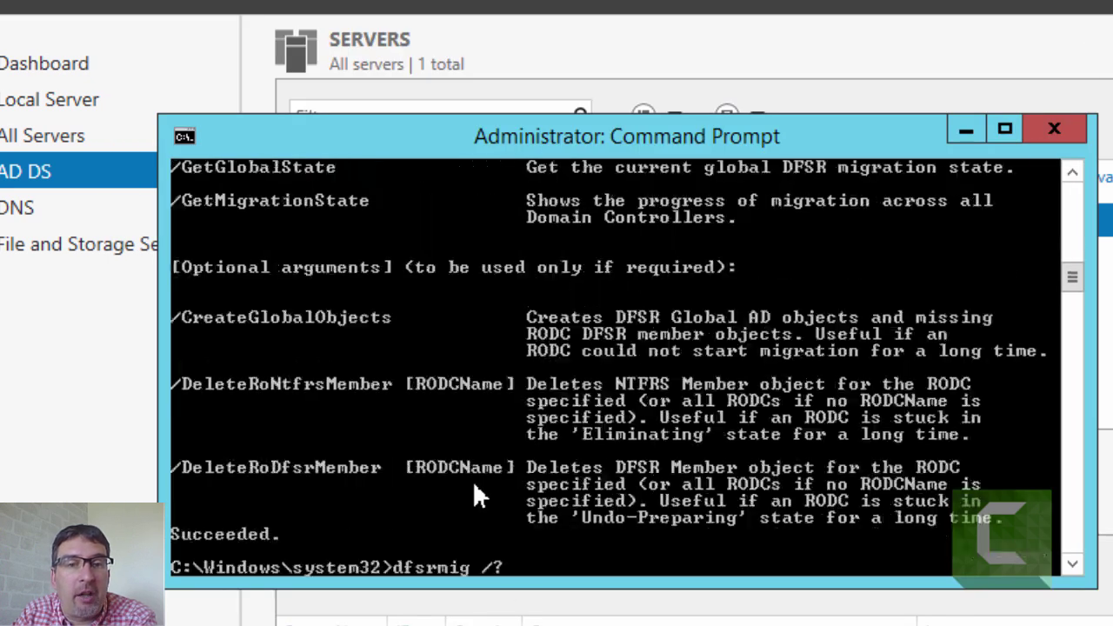
{"action": "key", "text": "BackSpace"}
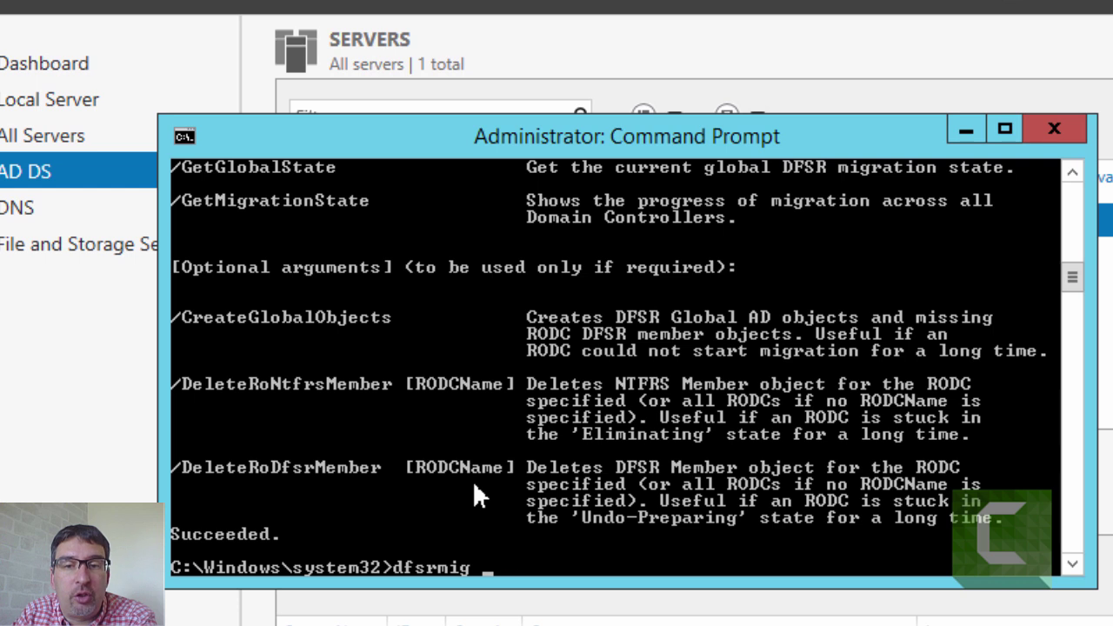
{"action": "type", "text": "get"}
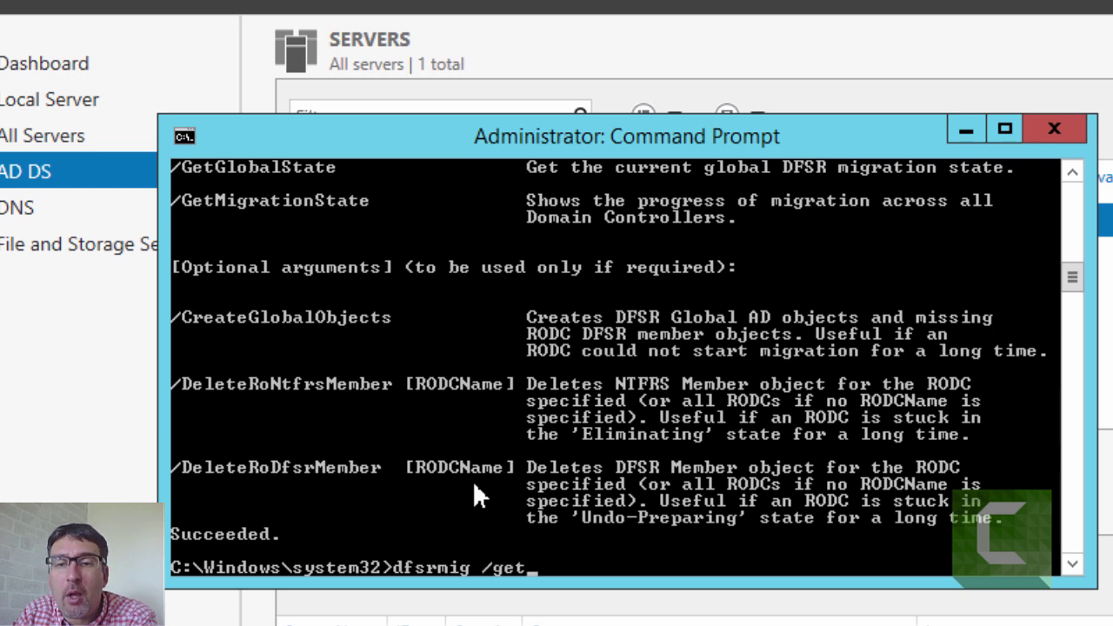
{"action": "type", "text": "globalstate"}
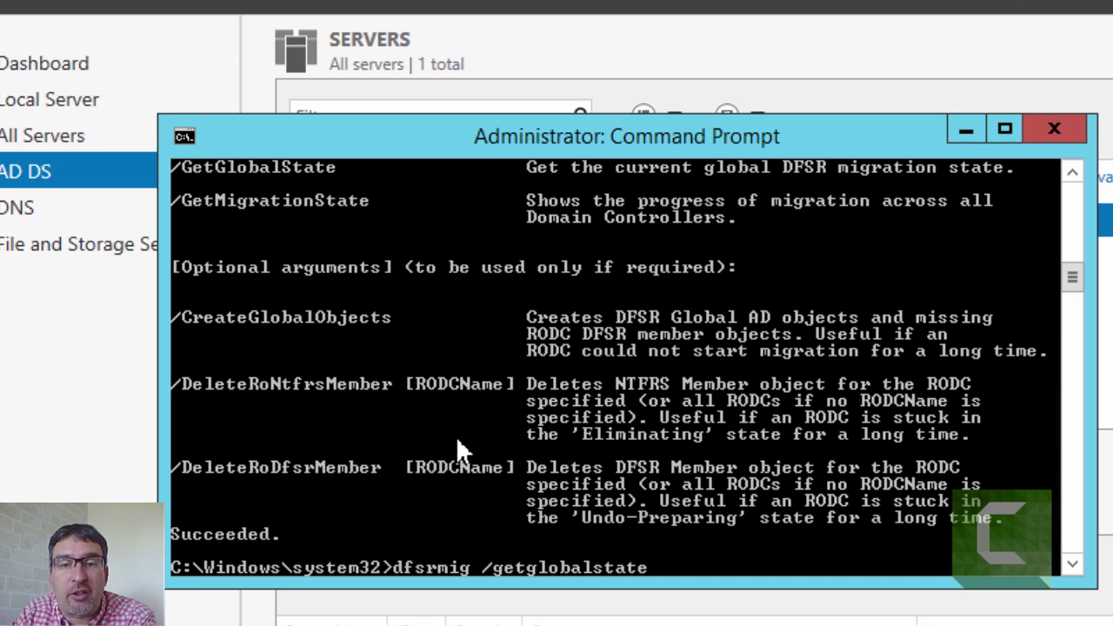
{"action": "key", "text": "Return"}
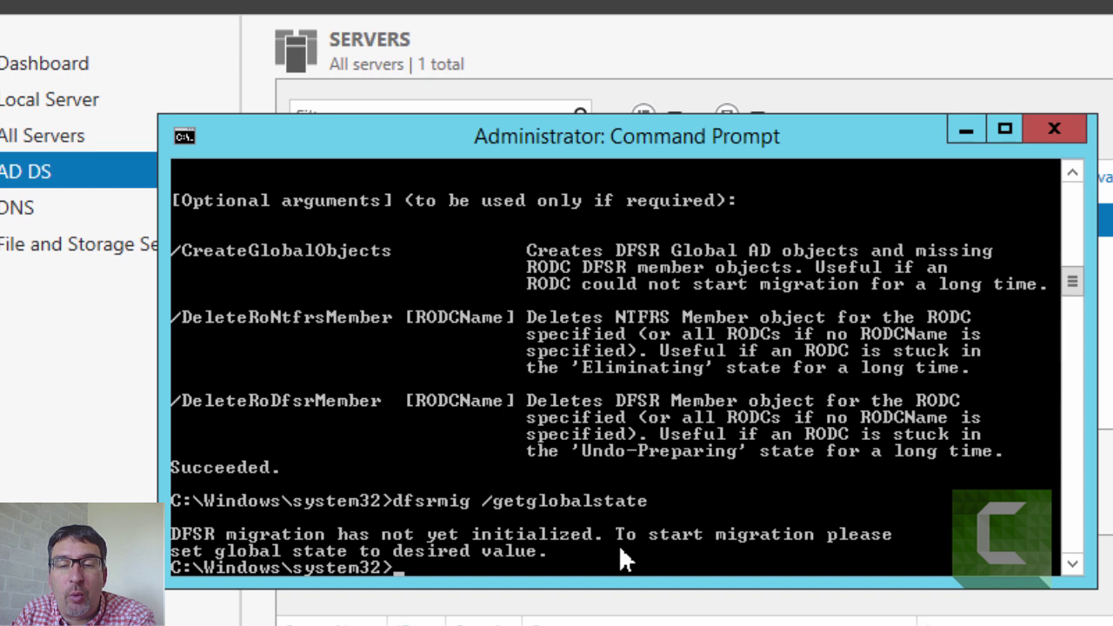
- Run dfsrmig /setglobalstate 1 to move the DFSR global state from Start to Prepared
{"action": "key", "text": "Up"}
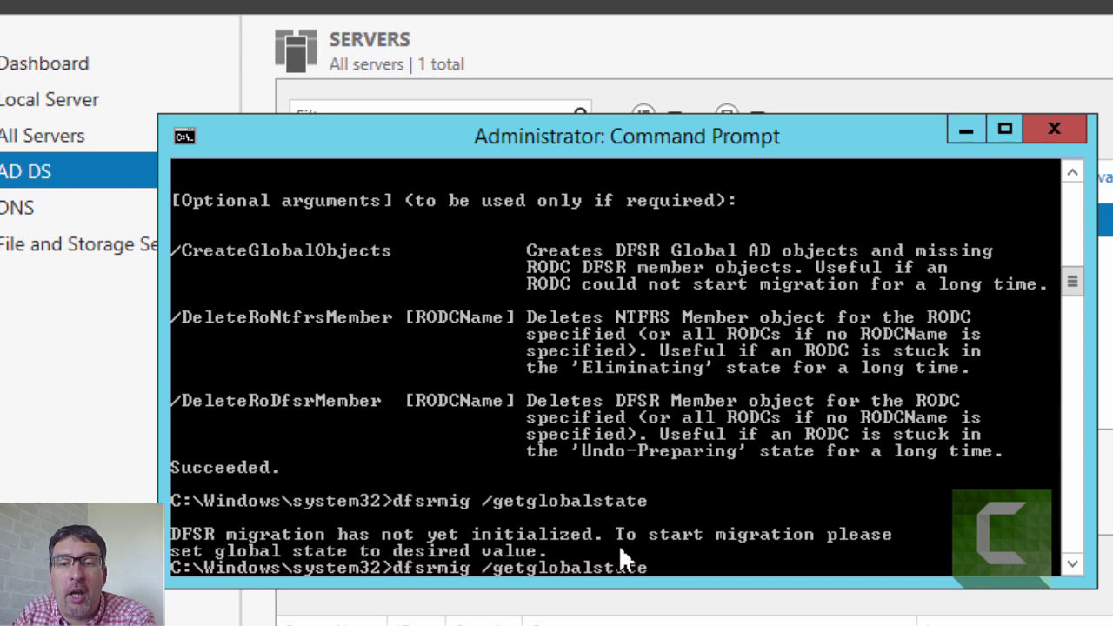
{"action": "key", "text": "BackSpace"}
{"action": "key", "text": "BackSpace"}
{"action": "key", "text": "BackSpace"}
{"action": "key", "text": "BackSpace"}
{"action": "key", "text": "BackSpace"}
{"action": "key", "text": "BackSpace"}
{"action": "key", "text": "BackSpace"}
{"action": "key", "text": "BackSpace"}
{"action": "key", "text": "BackSpace"}
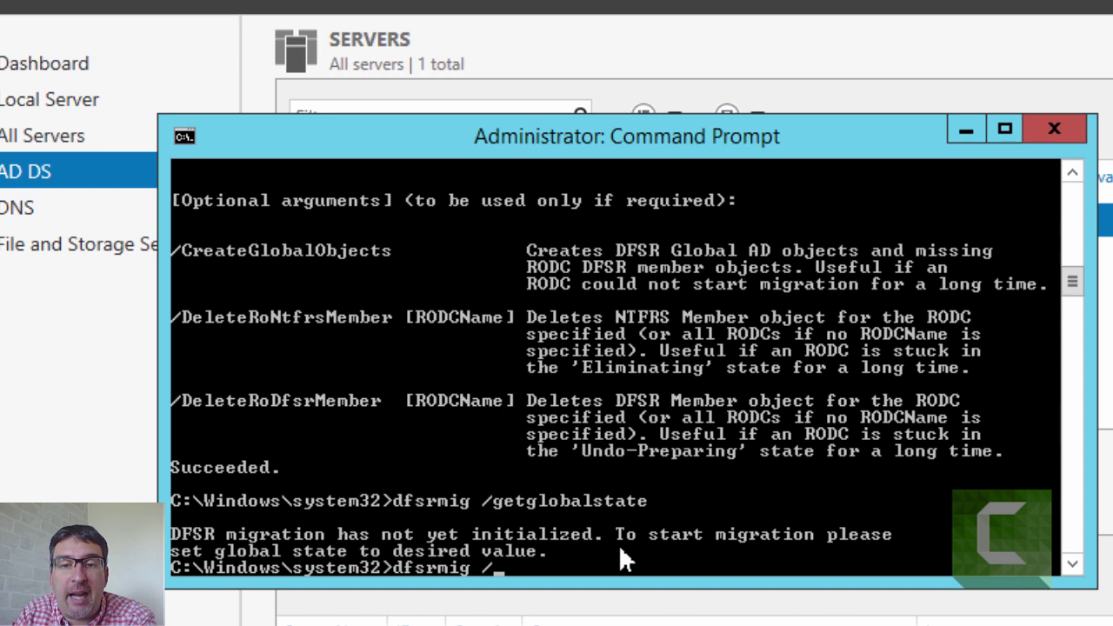
{"action": "type", "text": "setglo"}
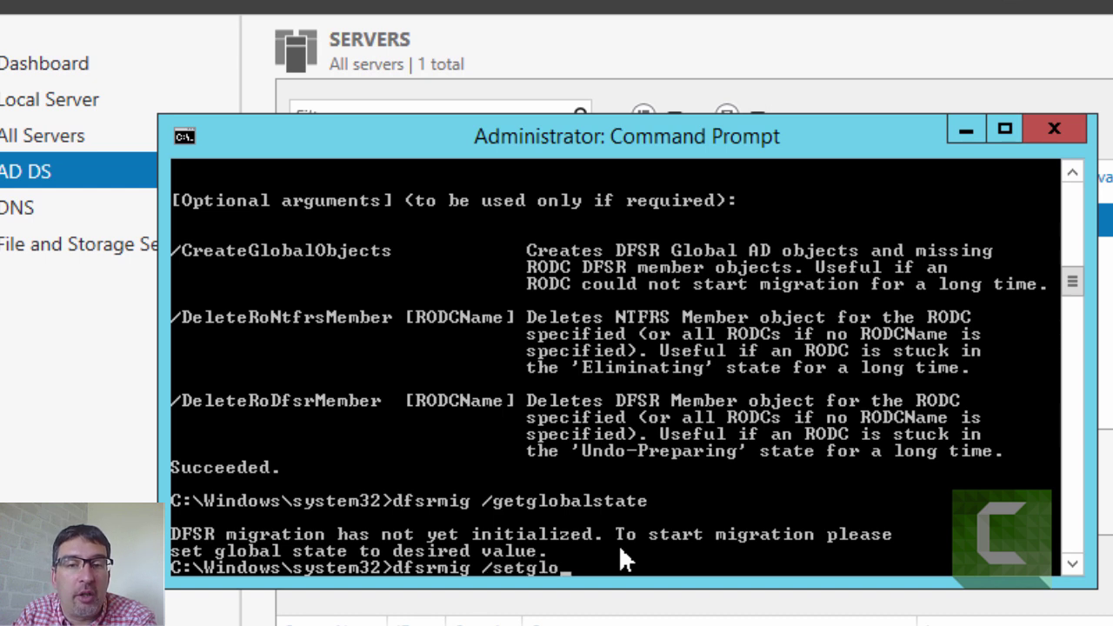
{"action": "type", "text": "bal"}
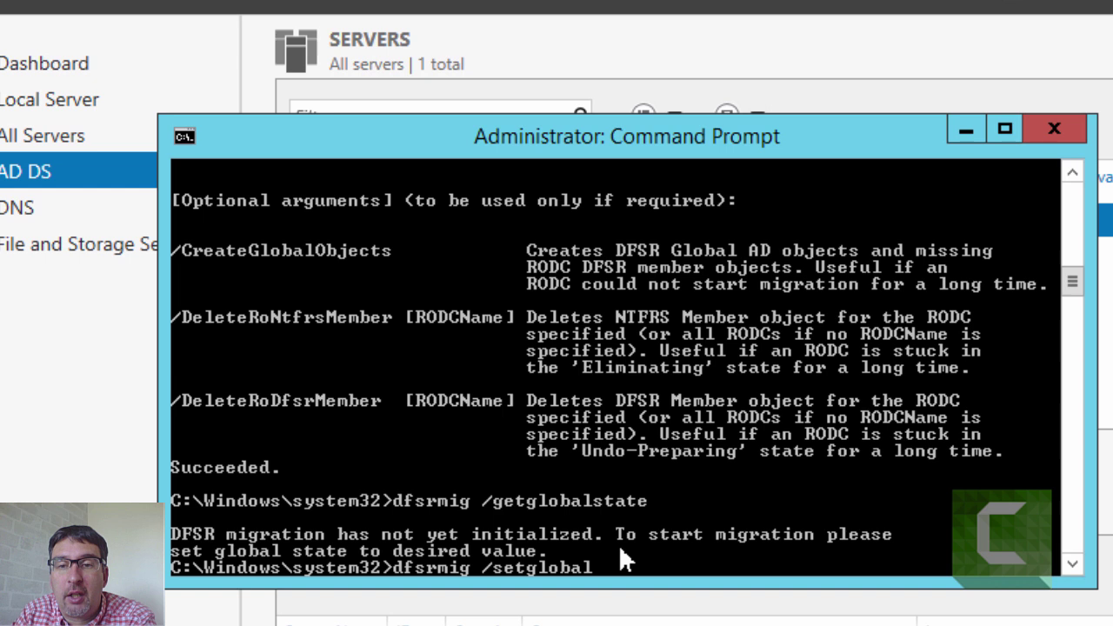
{"action": "type", "text": "state "}
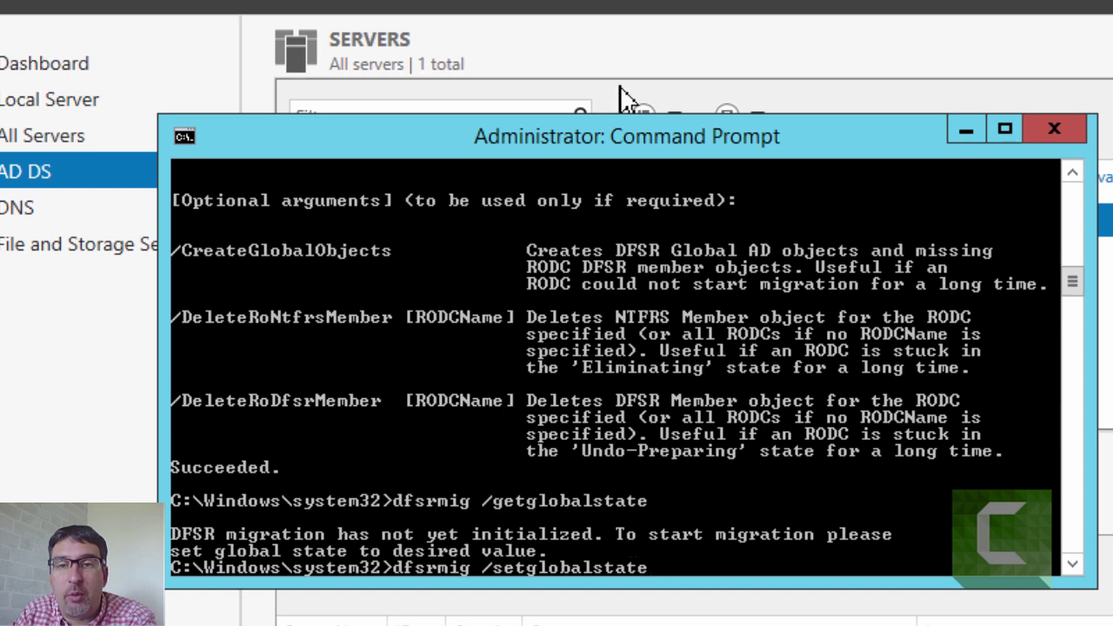
{"action": "type", "text": "1"}
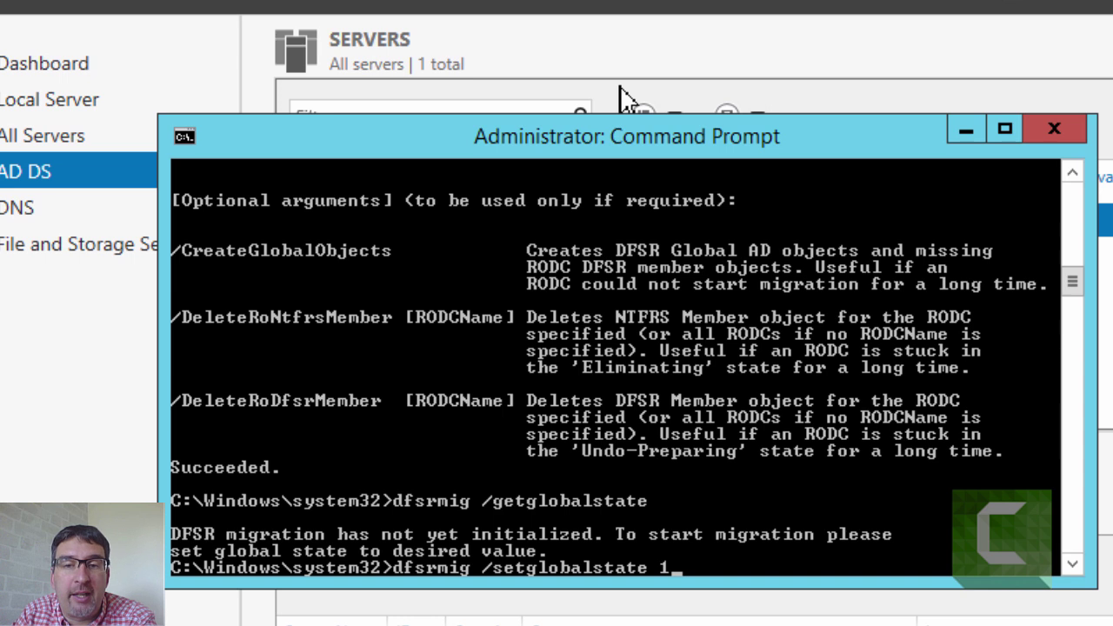
{"action": "key", "text": "Return"}
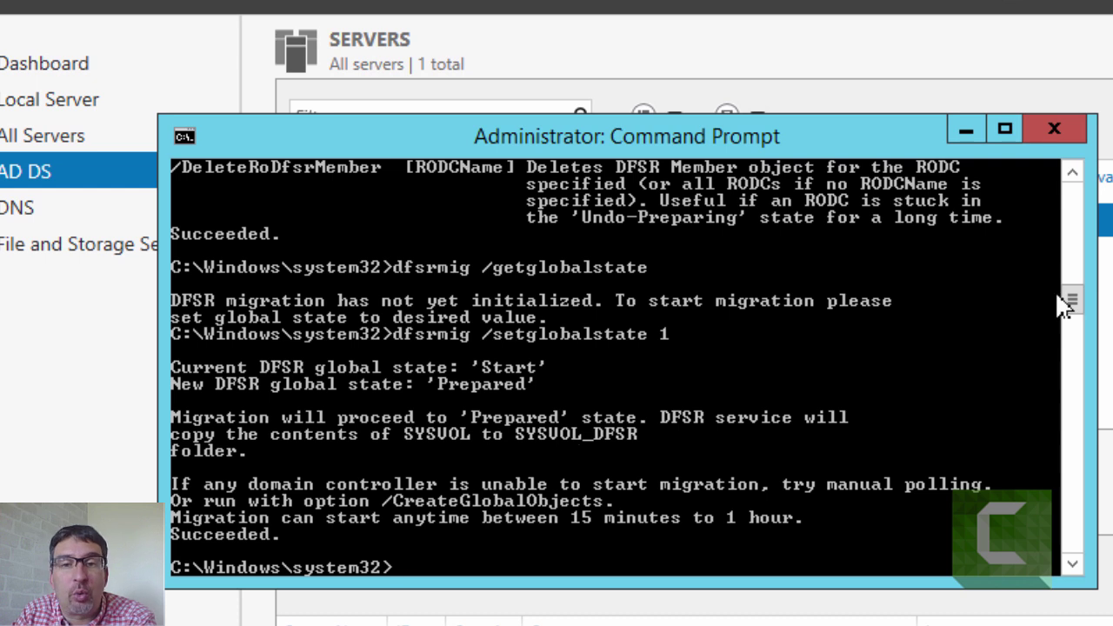
- Open DFS Management and check its Replication node, which lists no replication groups
{"action": "left_click", "coordinate": [966, 7]}
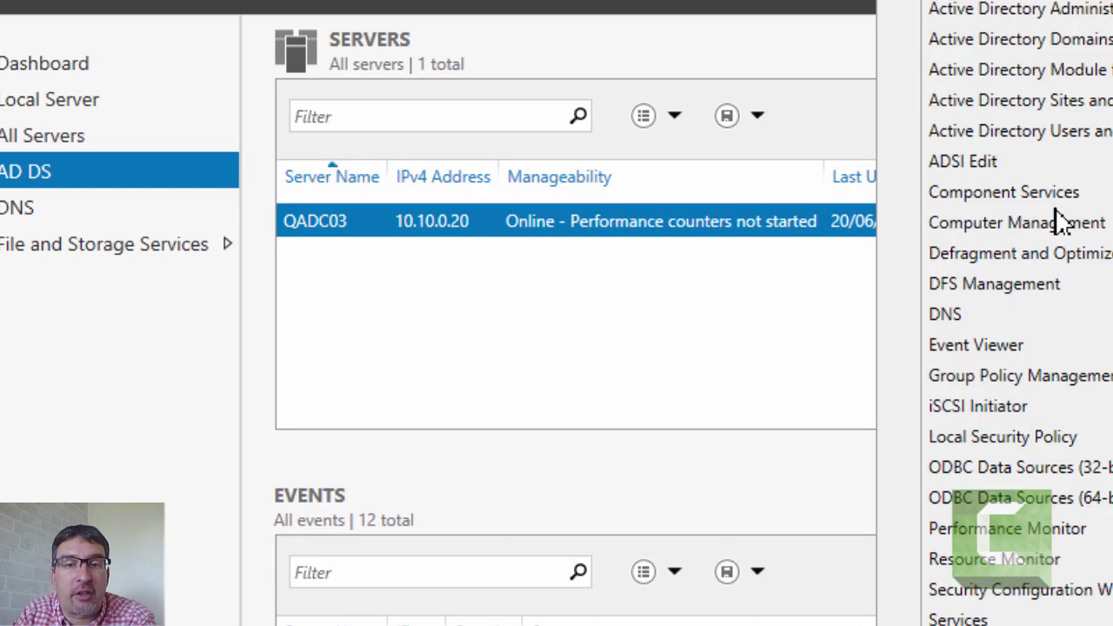
{"action": "left_click", "coordinate": [1009, 292]}
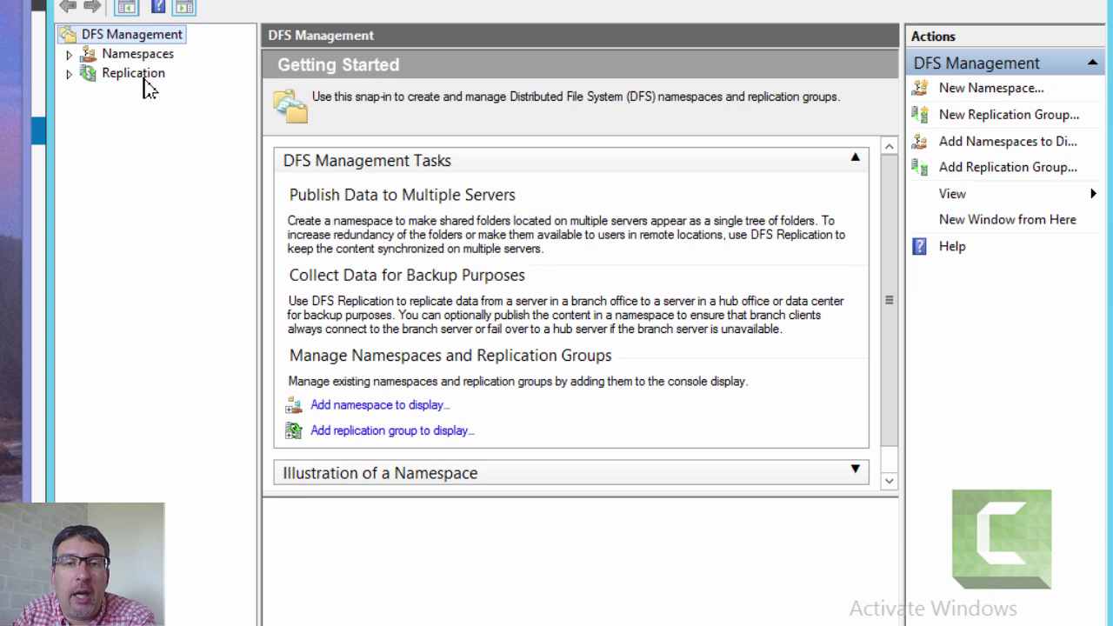
{"action": "left_click", "coordinate": [133, 74]}
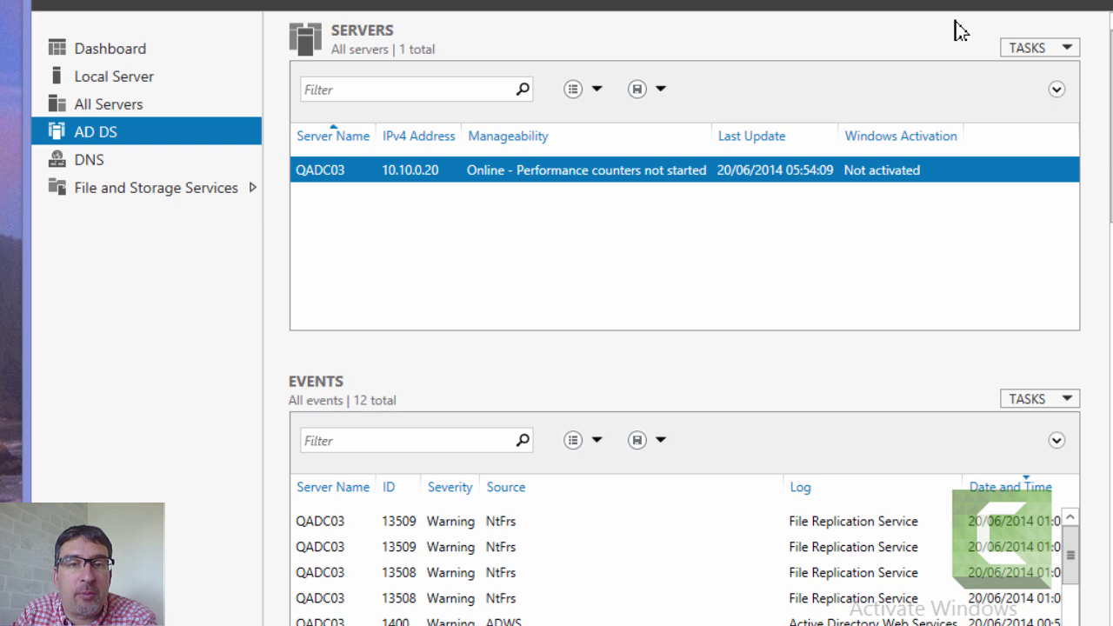
- Back in Command Prompt, check the current DFSR global state with dfsrmig /getglobalstate
{"action": "key", "text": "alt+Tab"}
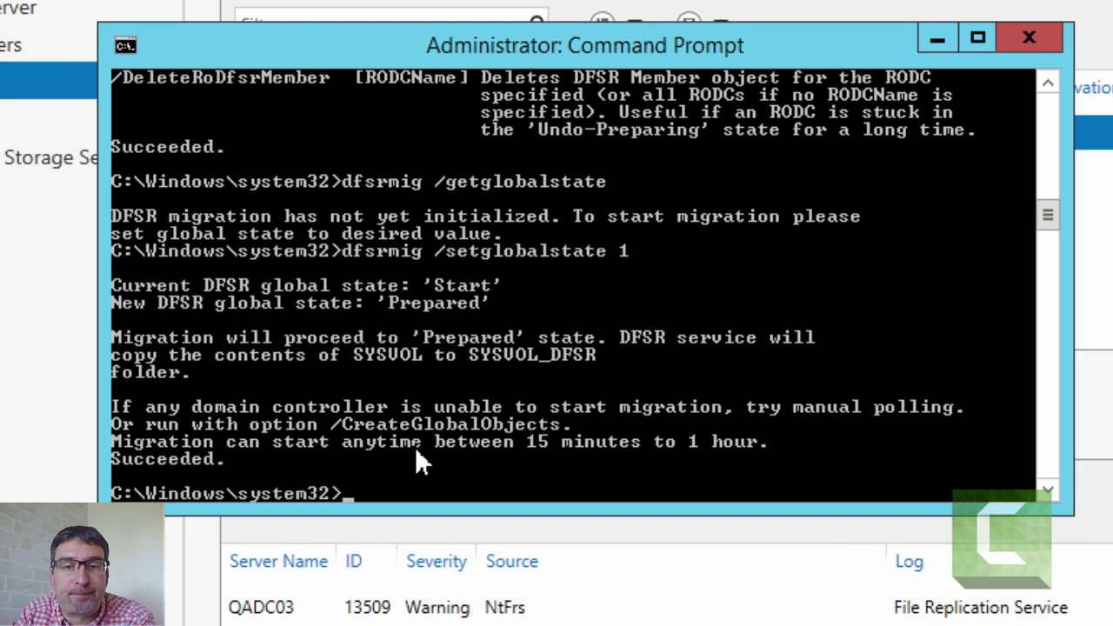
{"action": "key", "text": "Up"}
{"action": "key", "text": "Up"}
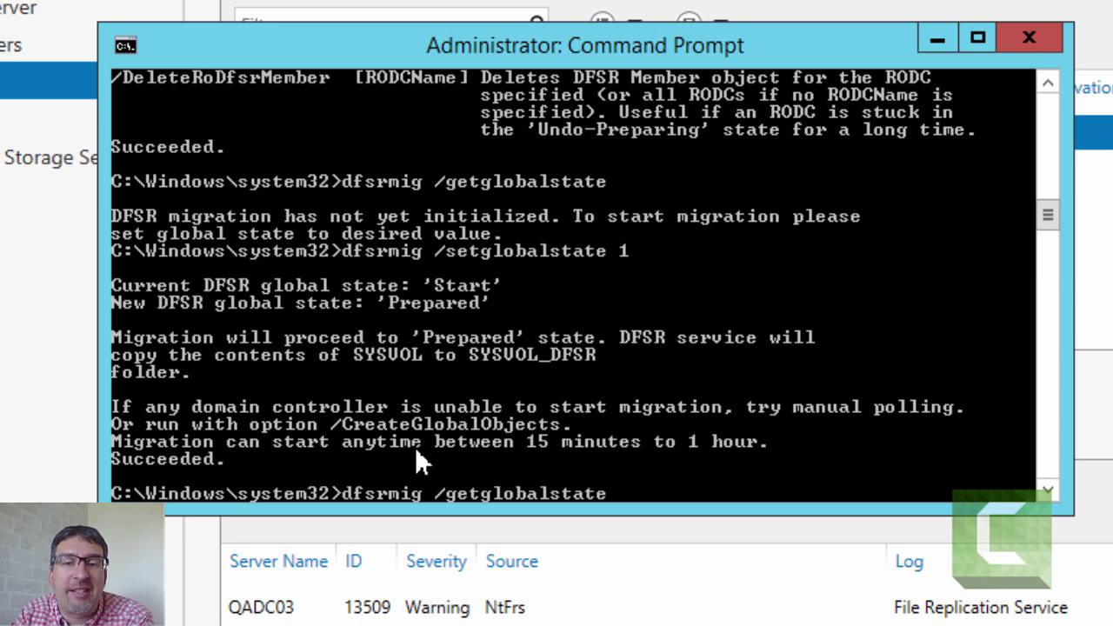
{"action": "key", "text": "Return"}
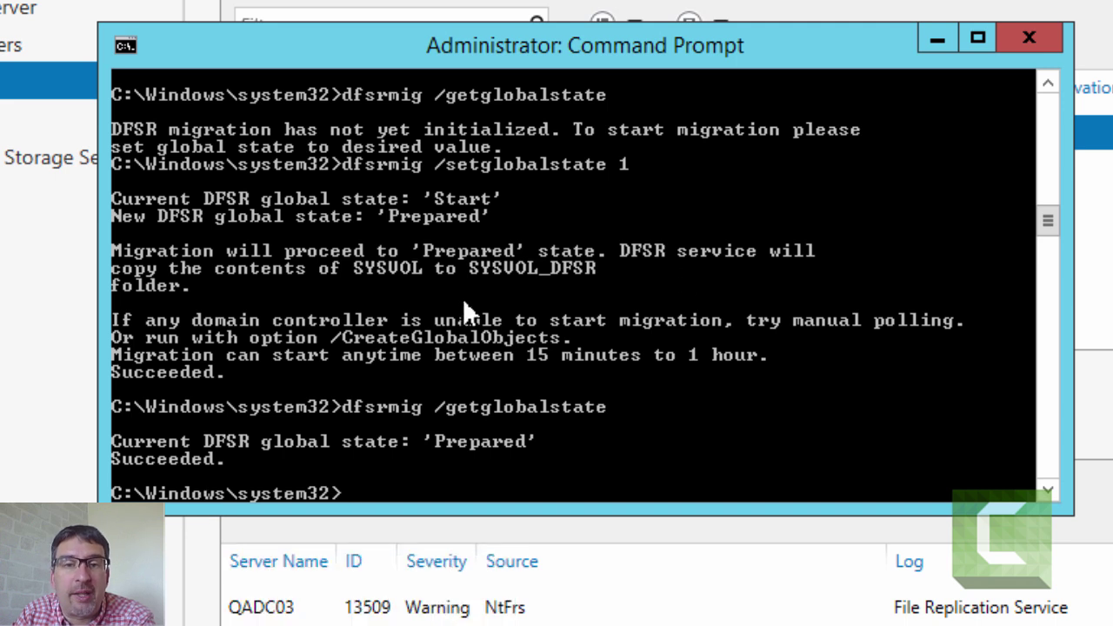
- Run dfsrmig /setglobalstate 2, then query again to confirm the state is Redirected
{"action": "key", "text": "Up"}
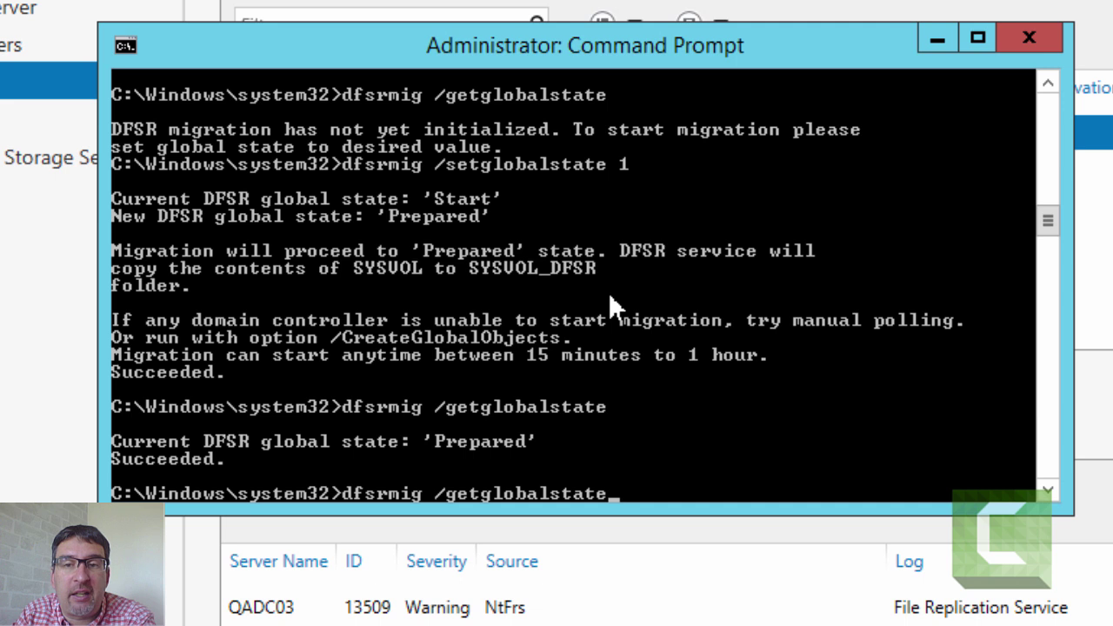
{"action": "key", "text": "Up"}
{"action": "key", "text": "Up"}
{"action": "key", "text": "Up"}
{"action": "key", "text": "Up"}
{"action": "key", "text": "Down"}
{"action": "key", "text": "Down"}
{"action": "key", "text": "Down"}
{"action": "key", "text": "Down"}
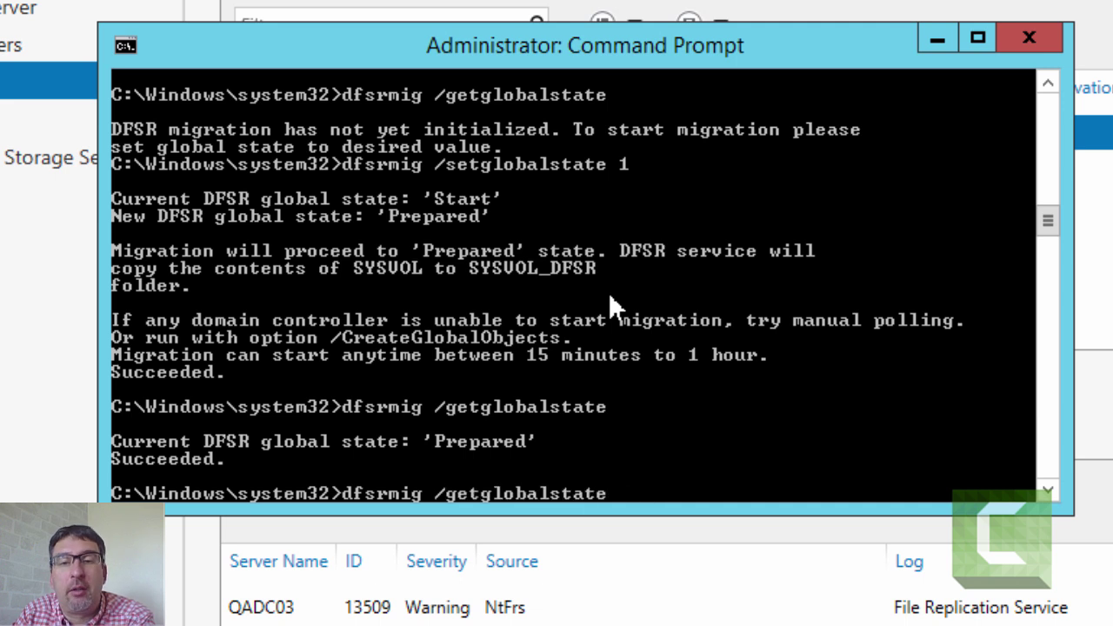
{"action": "key", "text": "Down"}
{"action": "key", "text": "BackSpace"}
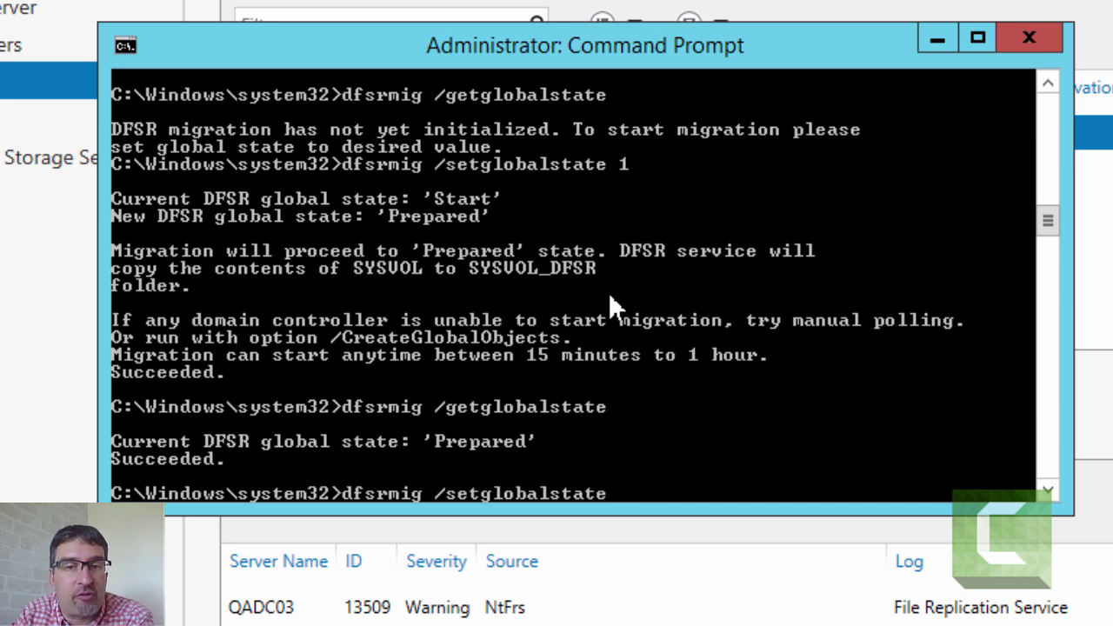
{"action": "type", "text": "2"}
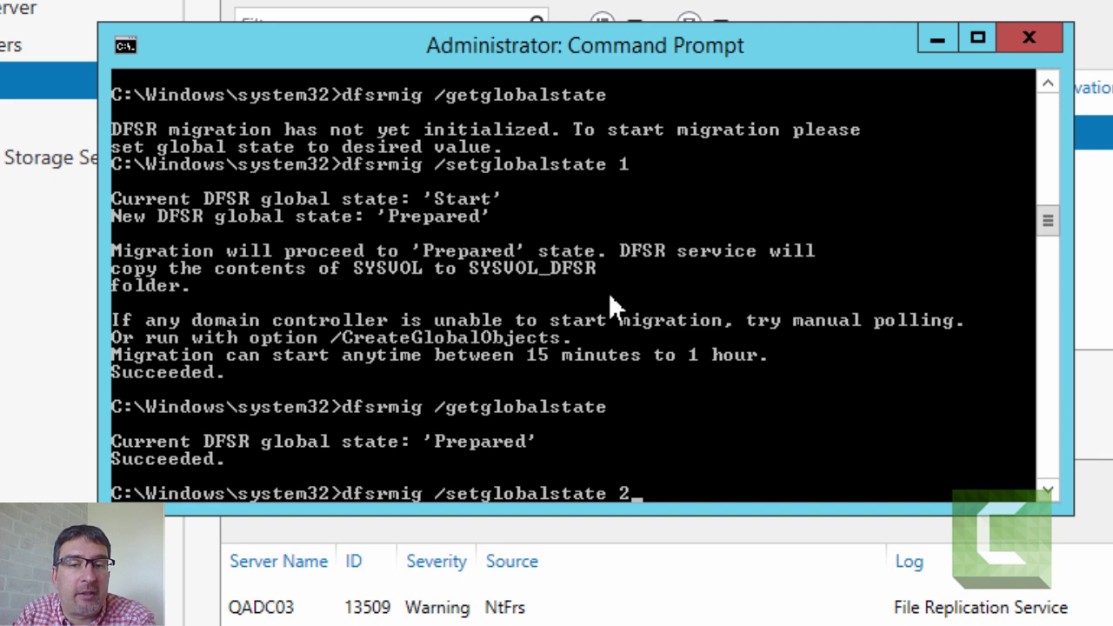
{"action": "key", "text": "Return"}
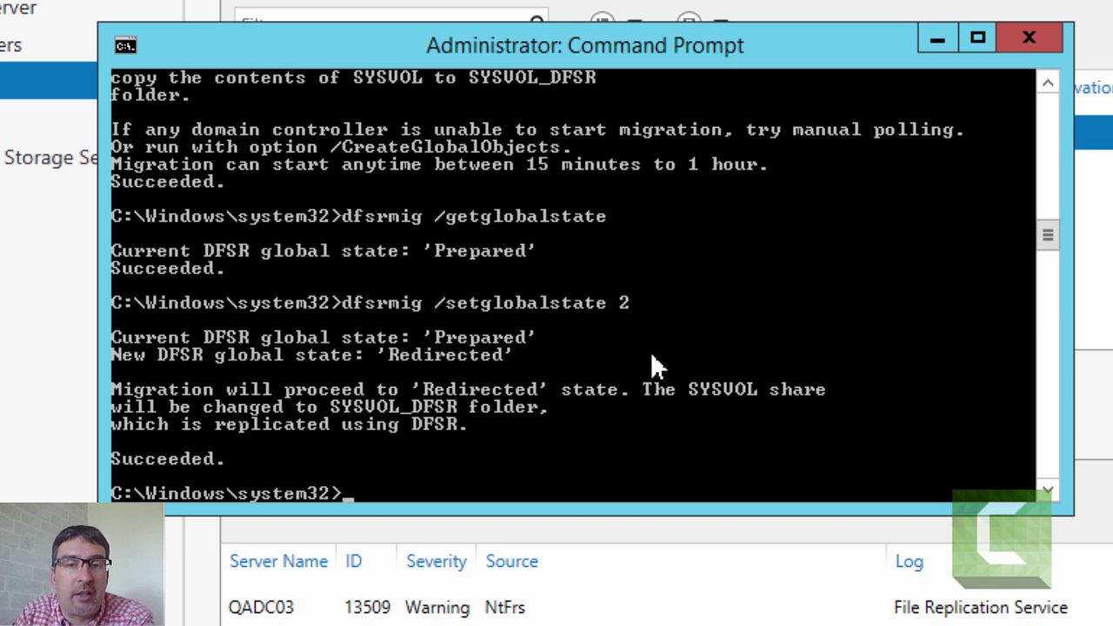
{"action": "key", "text": "Up"}
{"action": "key", "text": "Up"}
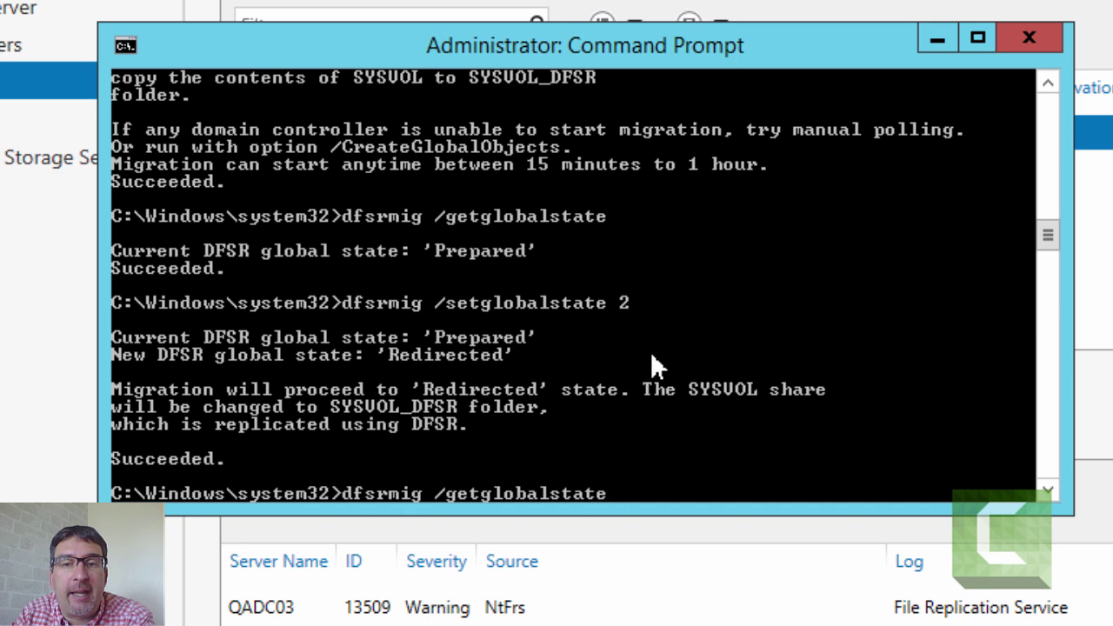
{"action": "key", "text": "Return"}
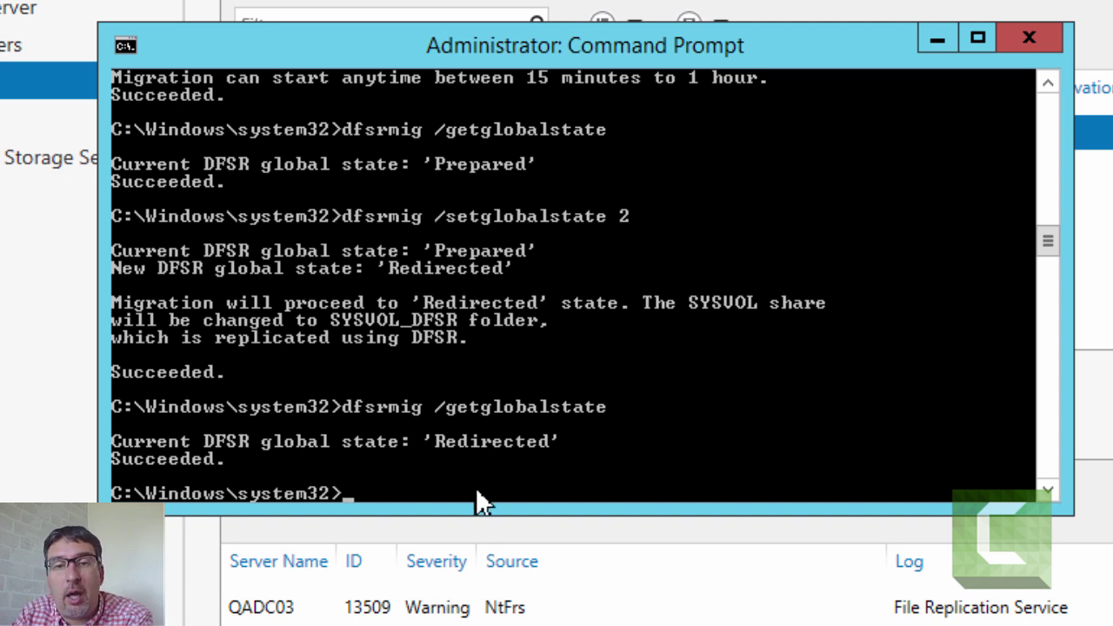
- Run dfsrmig /setglobalstate 3, then confirm with /getglobalstate that the state reads Eliminated
{"action": "key", "text": "Up"}
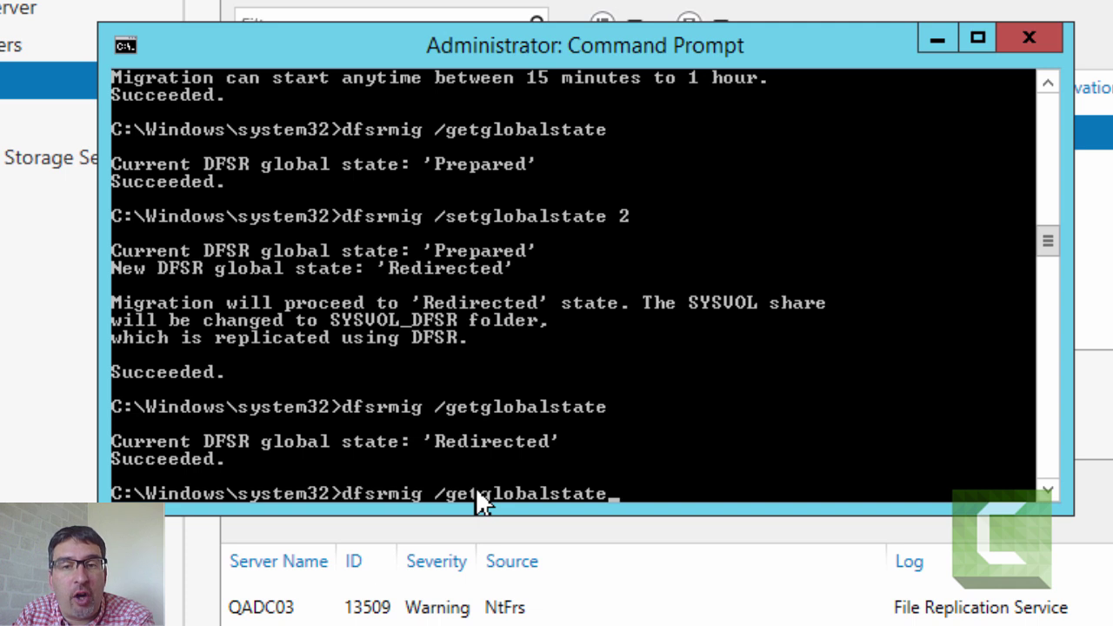
{"action": "key", "text": "Up"}
{"action": "key", "text": "BackSpace"}
{"action": "type", "text": "1"}
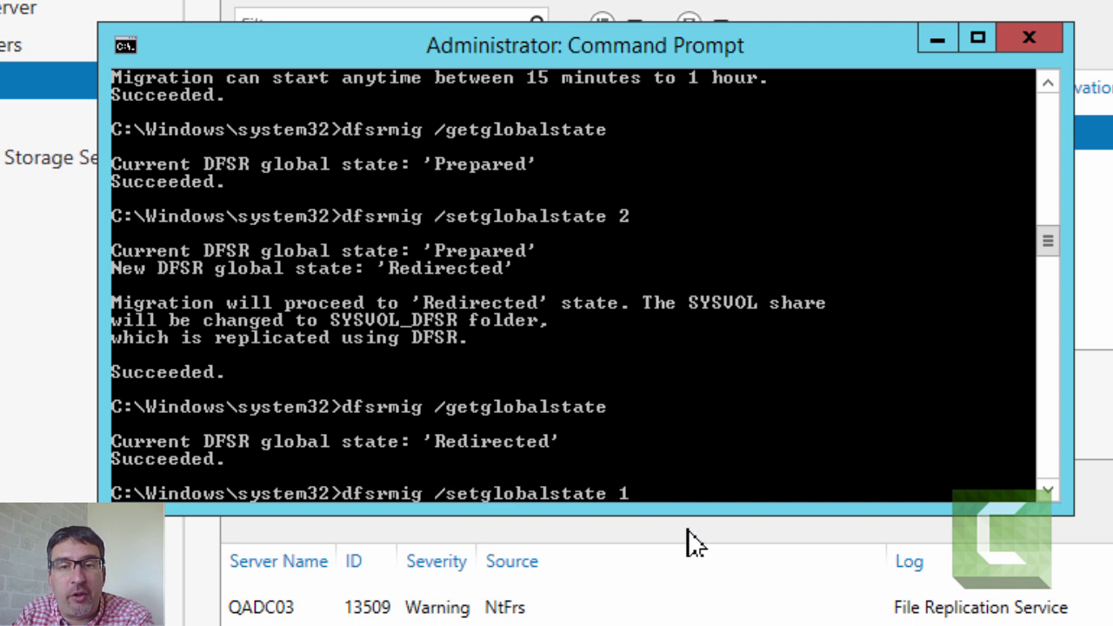
{"action": "key", "text": "BackSpace"}
{"action": "type", "text": "3"}
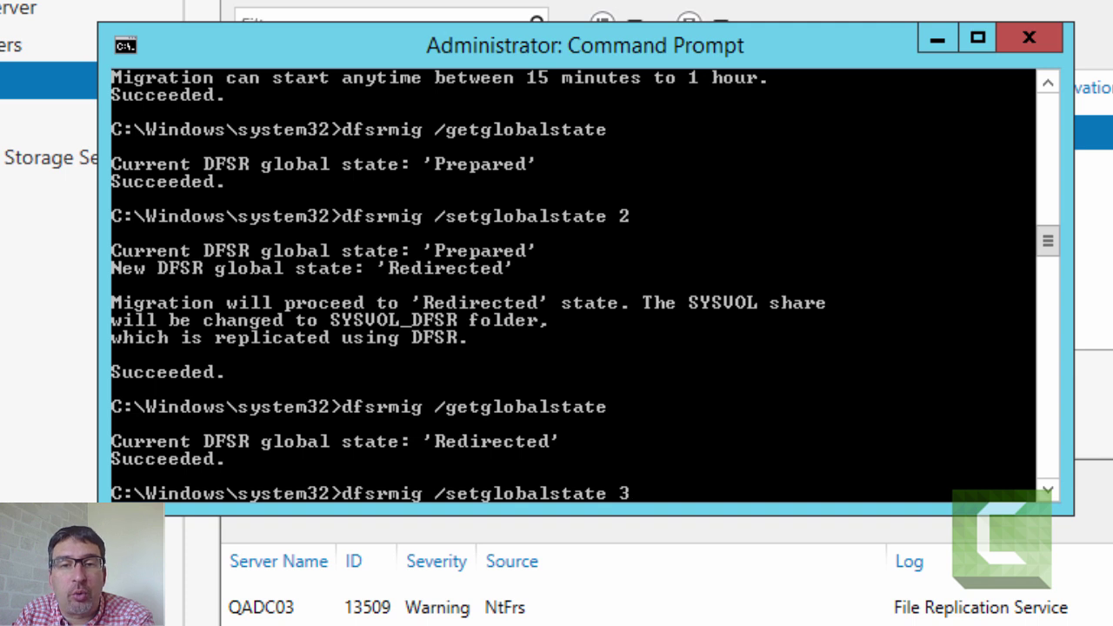
{"action": "key", "text": "Return"}
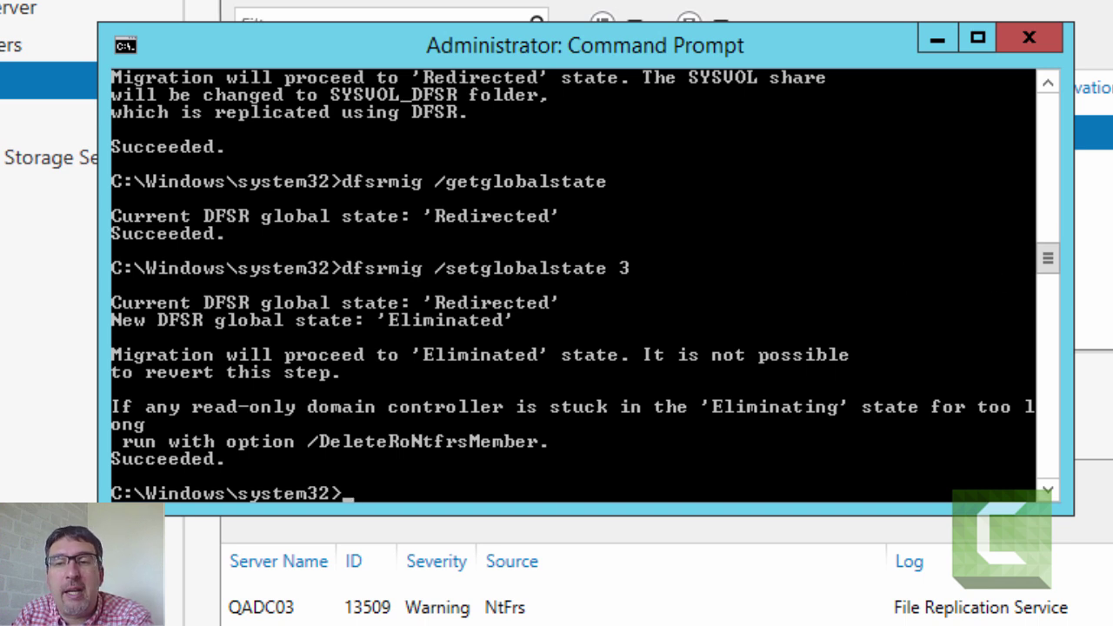
{"action": "key", "text": "Up"}
{"action": "key", "text": "Up"}
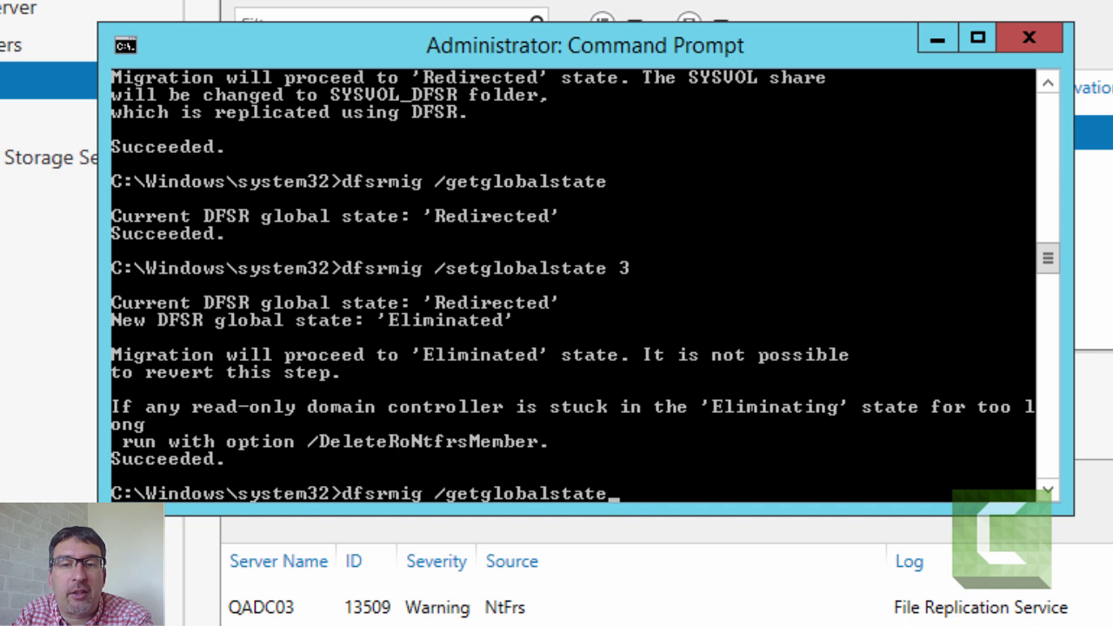
{"action": "key", "text": "Return"}
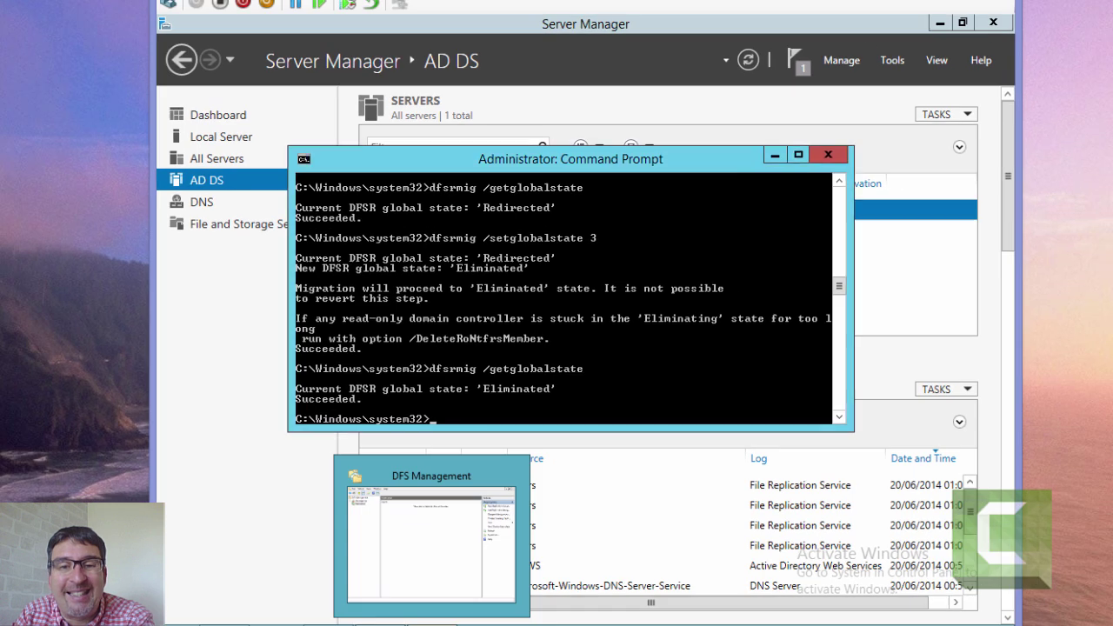
{"action": "left_click", "coordinate": [435, 551]}
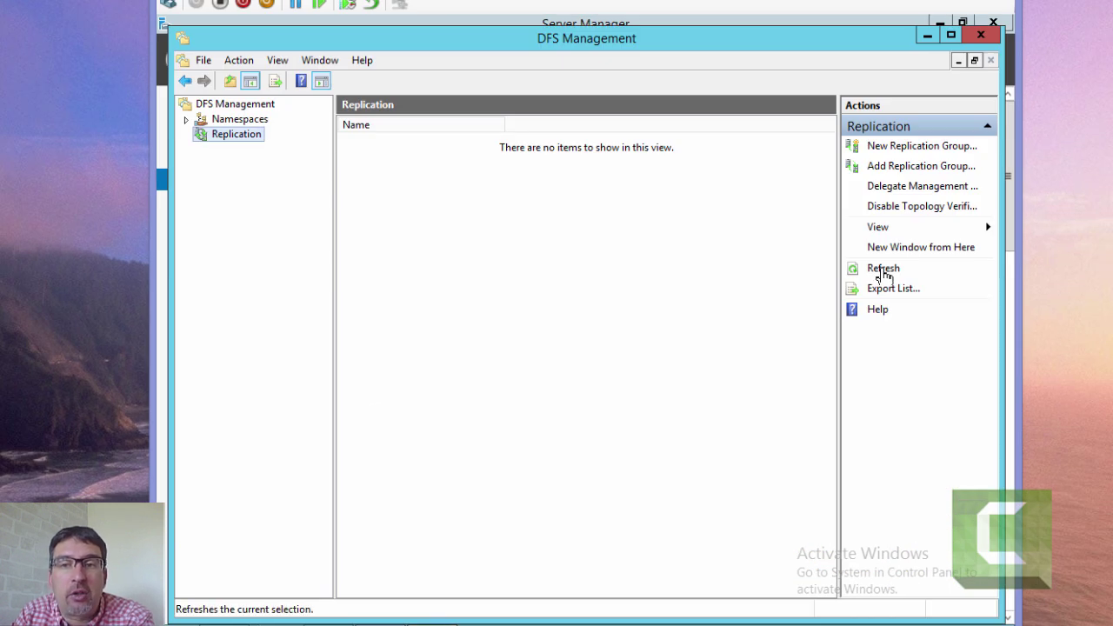
{"action": "left_click", "coordinate": [883, 272]}
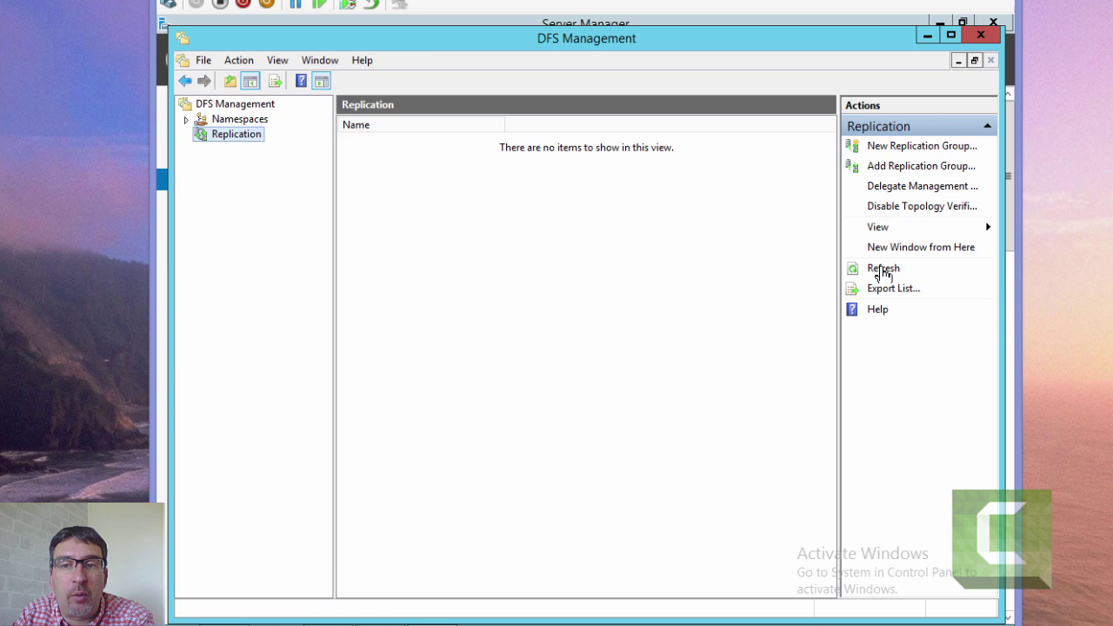
{"action": "left_click", "coordinate": [883, 269]}
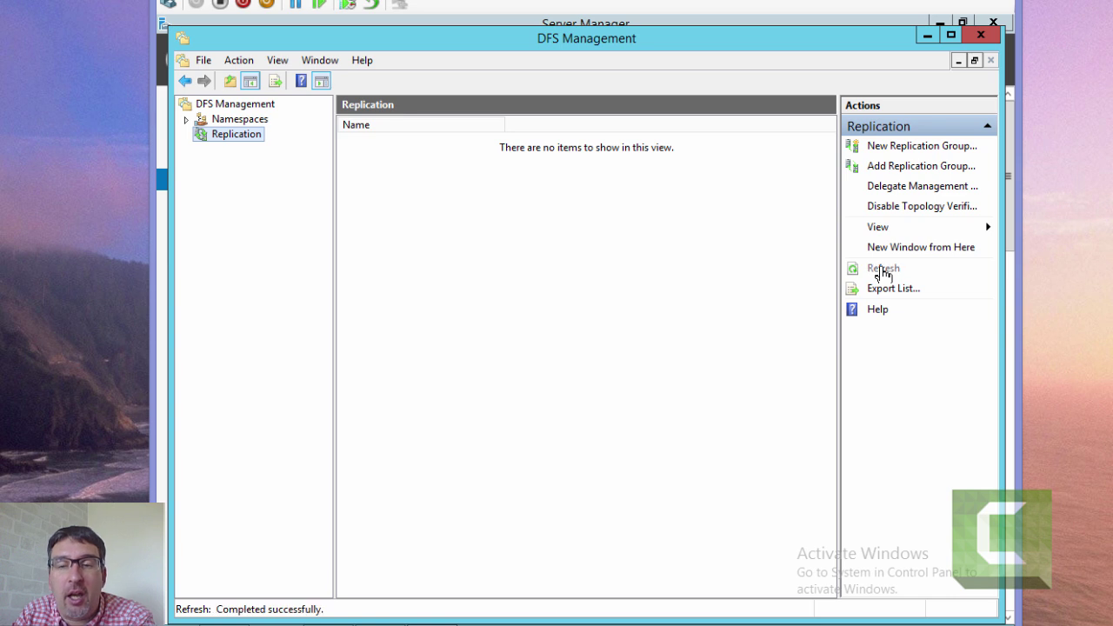
{"action": "left_click", "coordinate": [238, 122]}
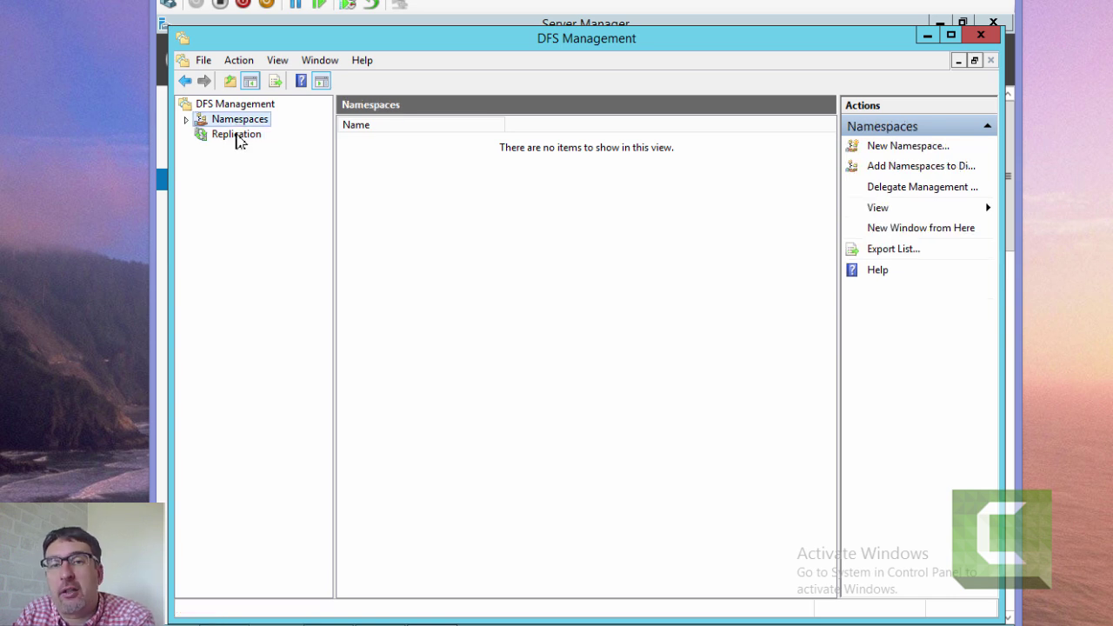
{"action": "left_click", "coordinate": [237, 135]}
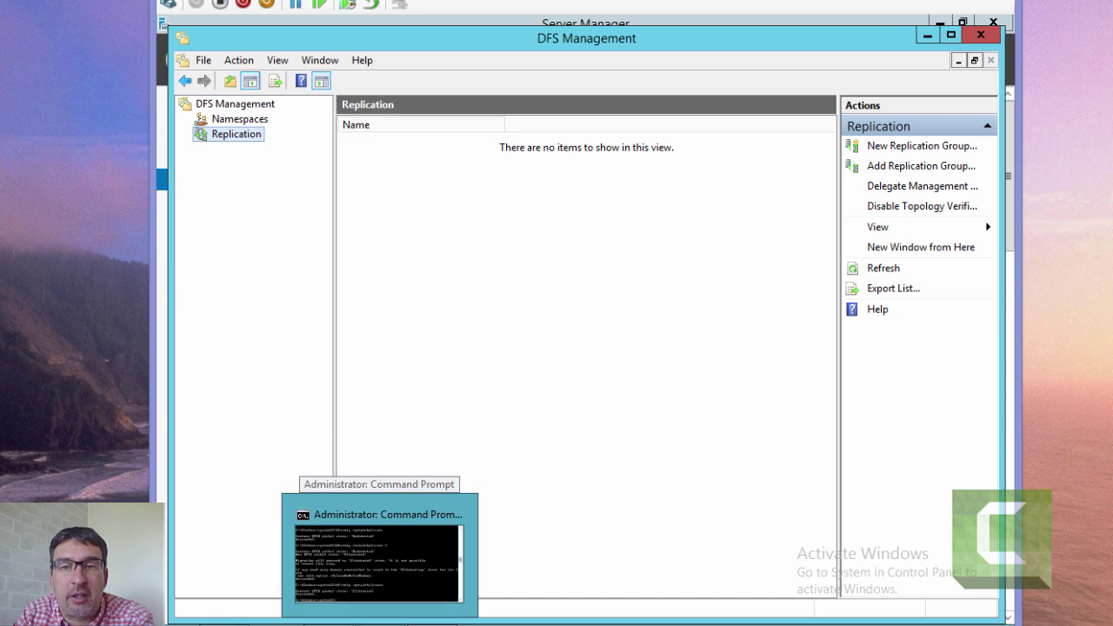
- Locate and select the new SYSVOL_DFSR folder under C:\Windows, then return to DFS Management
{"action": "left_click", "coordinate": [380, 623]}
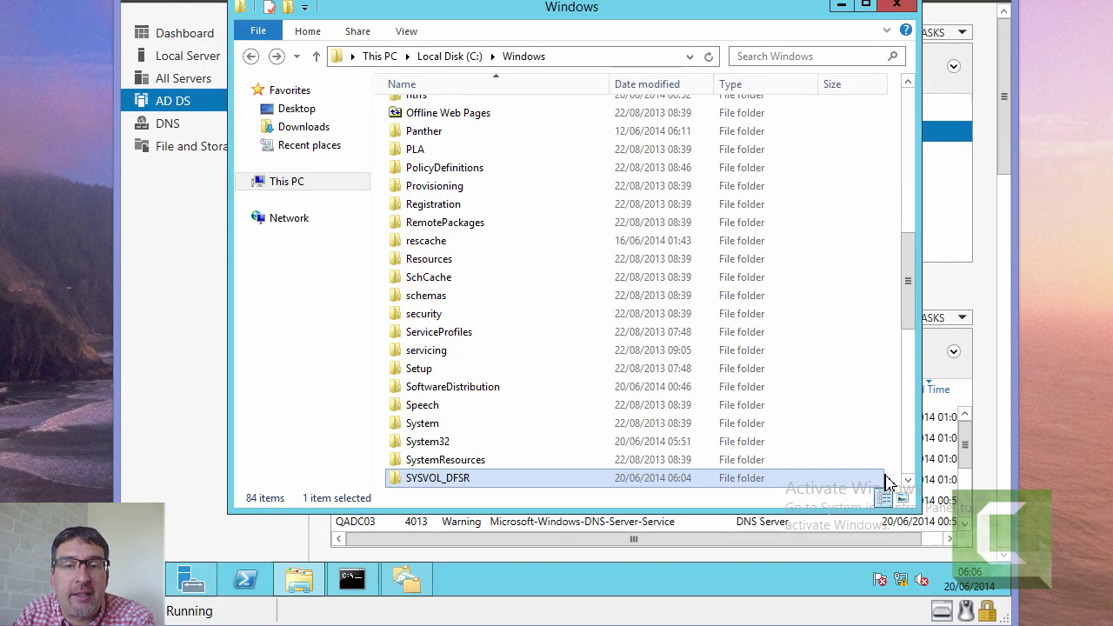
{"action": "left_click", "coordinate": [908, 482]}
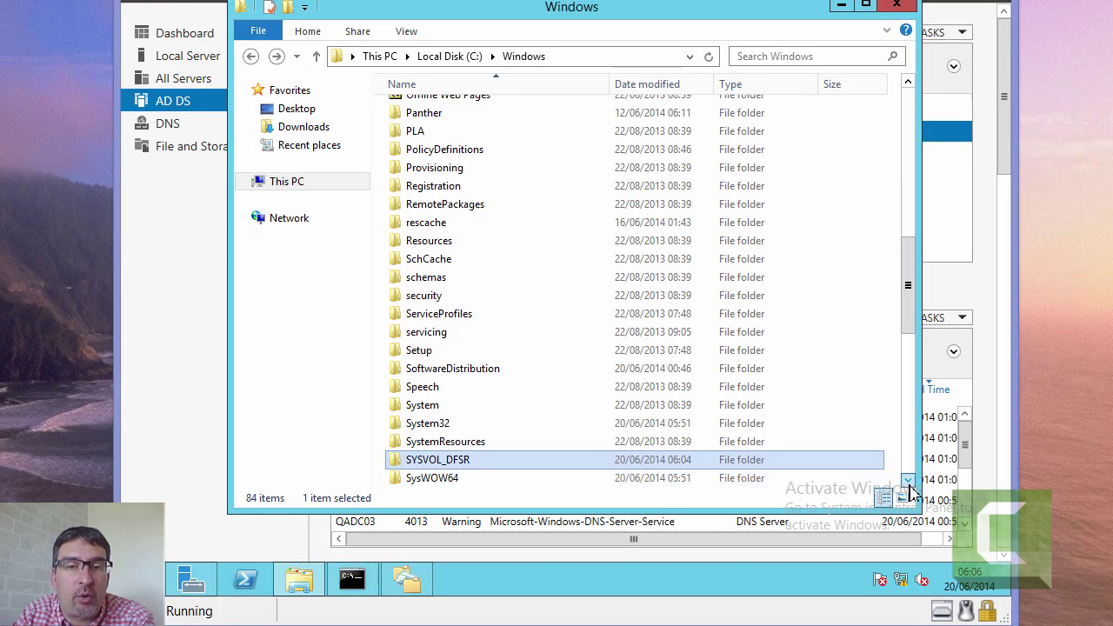
{"action": "scroll", "coordinate": [909, 488], "scroll_direction": "down", "scroll_amount": 1}
{"action": "left_click", "coordinate": [450, 426]}
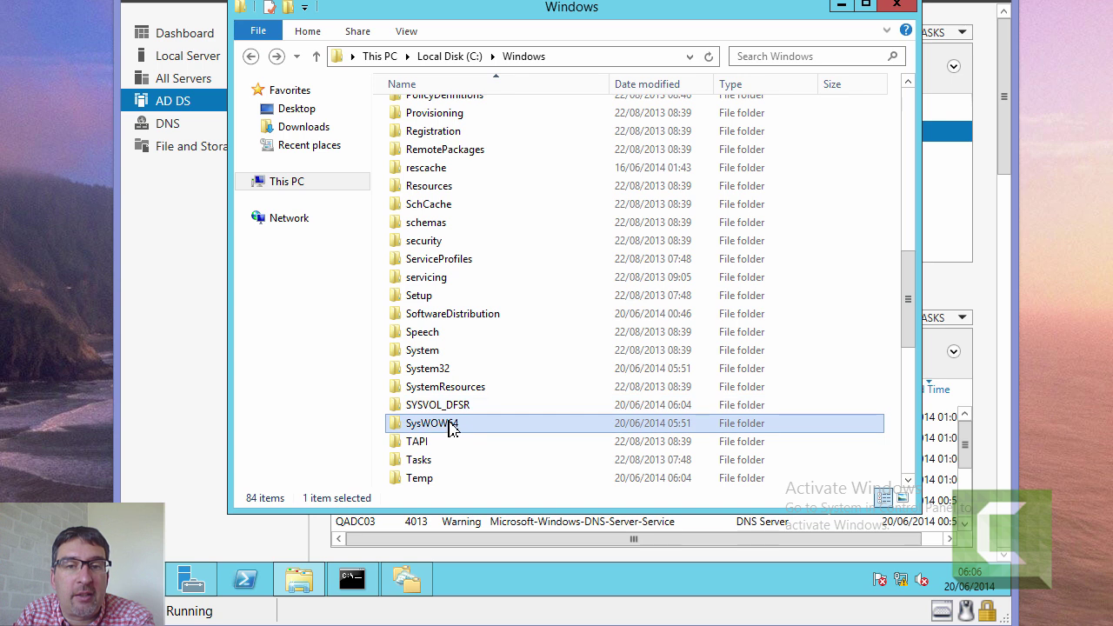
{"action": "left_click", "coordinate": [457, 407]}
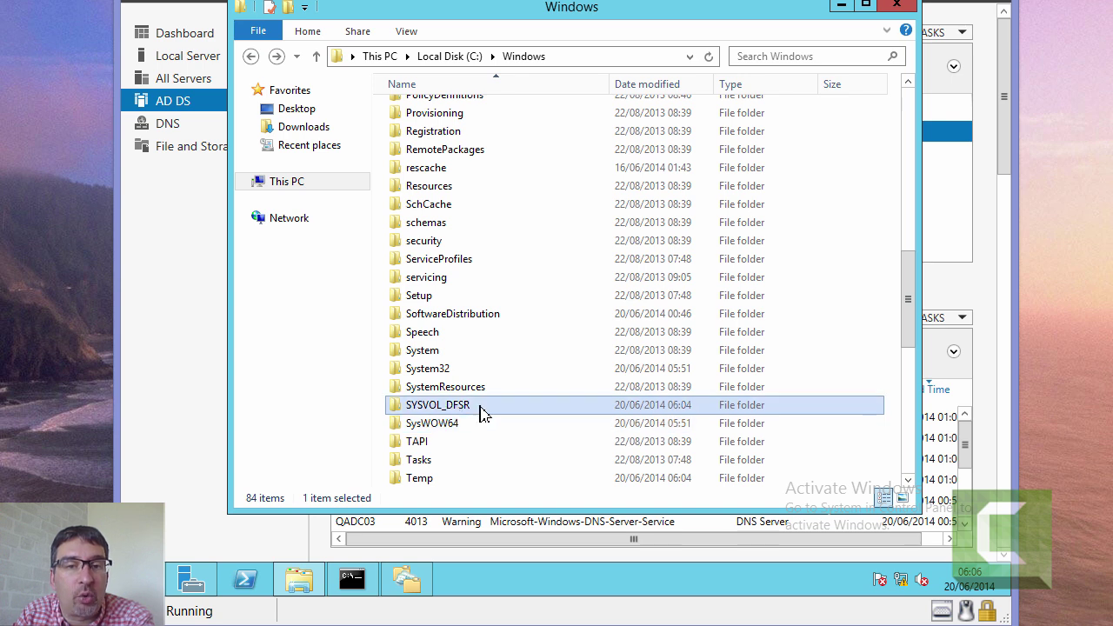
{"action": "left_click", "coordinate": [406, 594]}
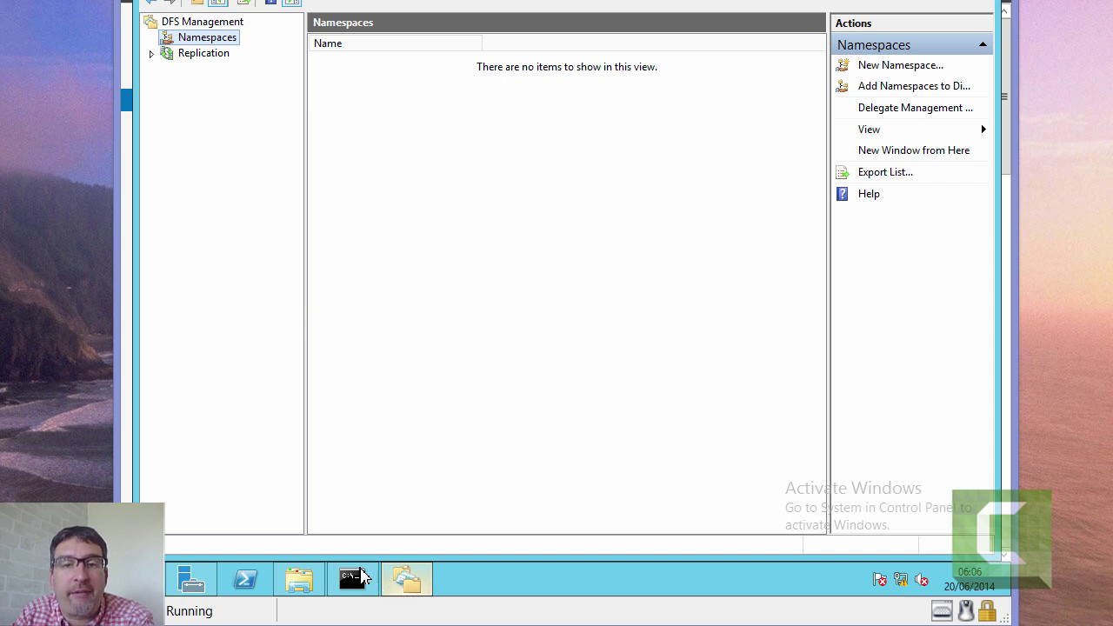
- Expand Replication and show the Domain System Volume group's memberships for QADC03 and QADC04
{"action": "left_click", "coordinate": [152, 54]}
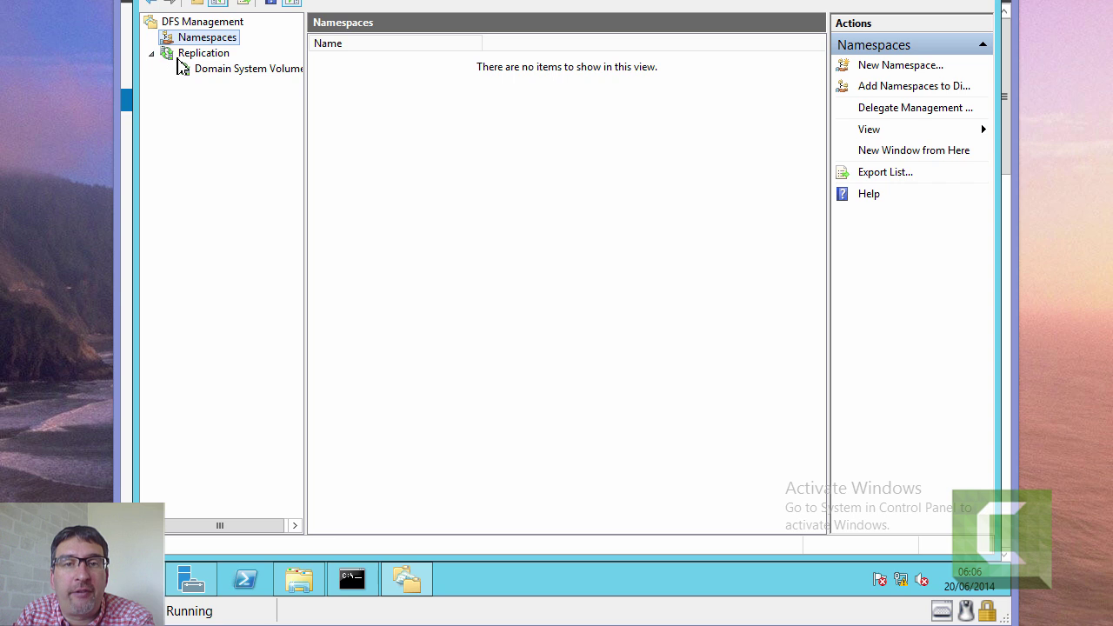
{"action": "left_click", "coordinate": [179, 56]}
{"action": "left_click", "coordinate": [278, 73]}
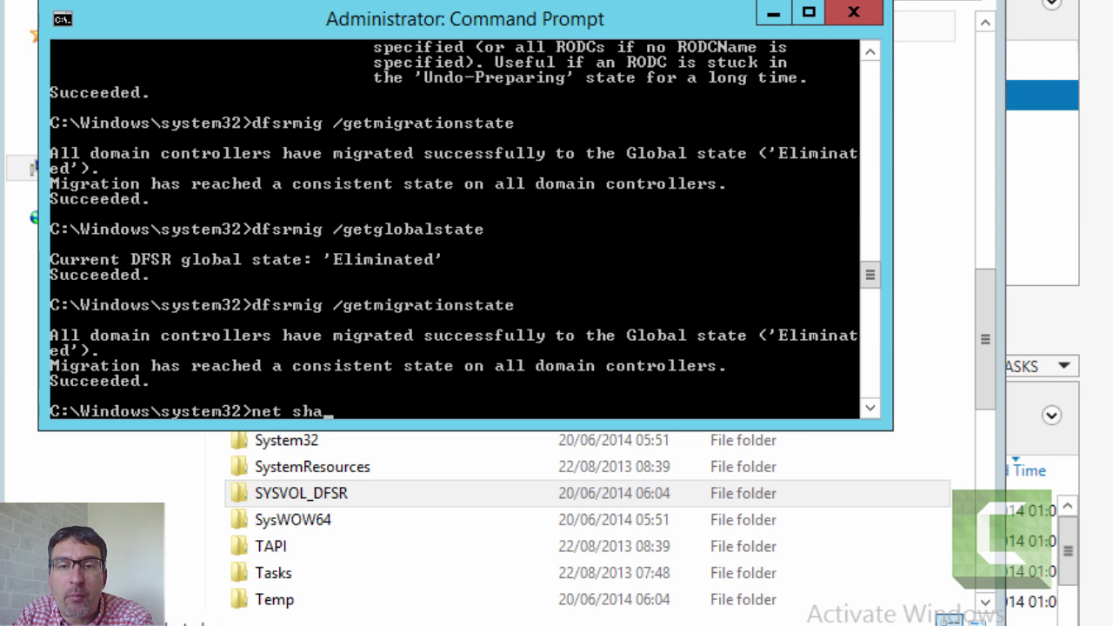
- Run net share to confirm SYSVOL and NETLOGON point to C:\Windows\SYSVOL_DFSR\sysvol
{"action": "key", "text": "Return"}
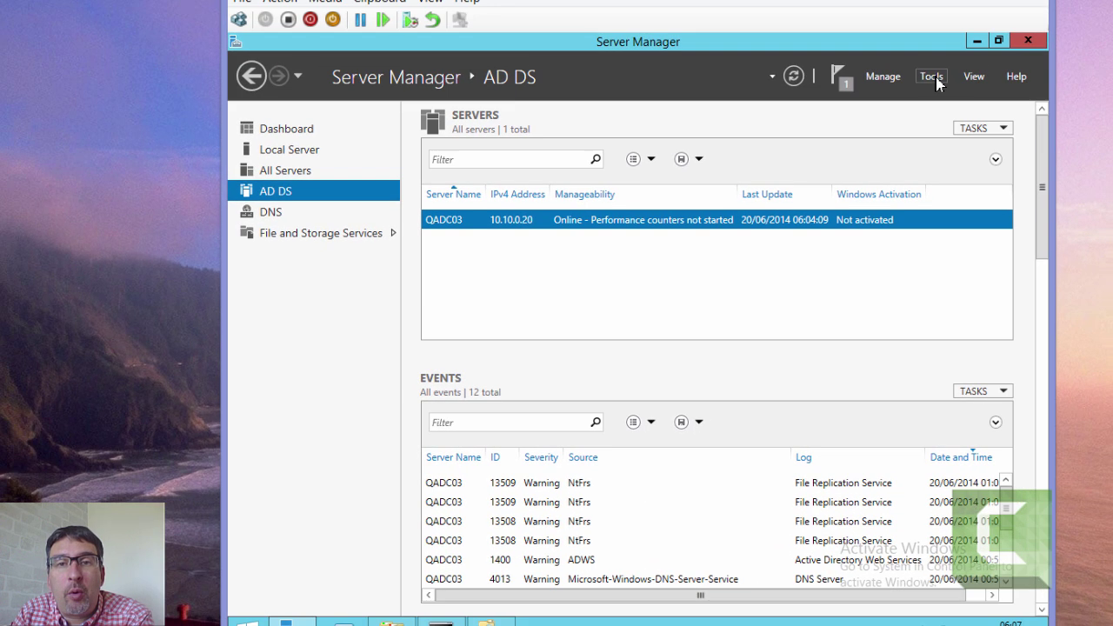
- Launch Group Policy Management and create 'GPO to Test DFSR Replication' linked to qal.com
{"action": "left_click", "coordinate": [931, 77]}
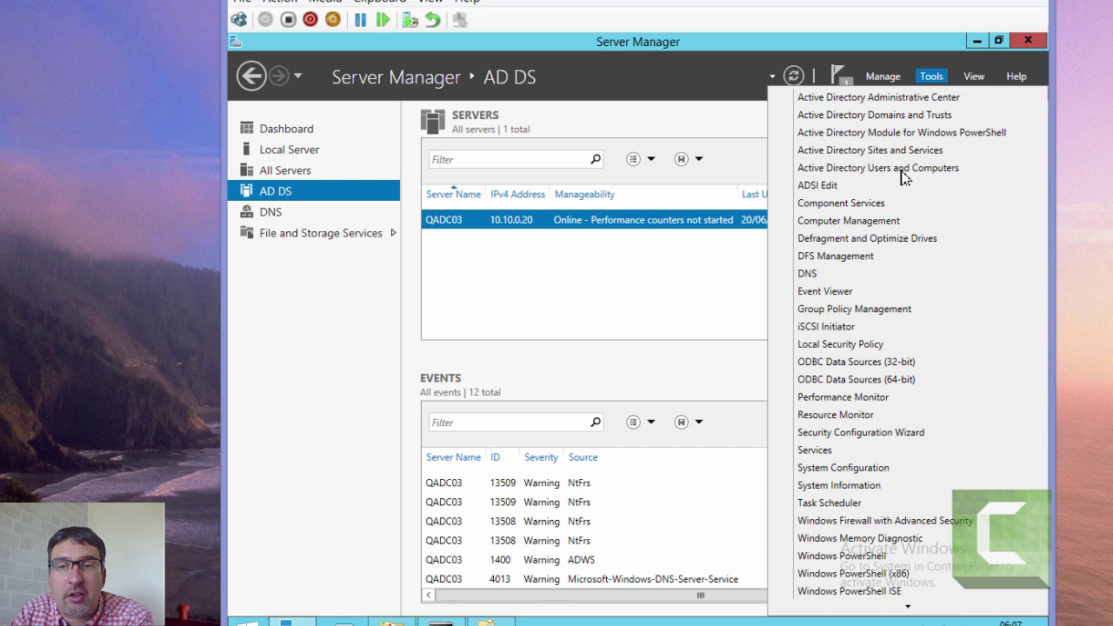
{"action": "left_click", "coordinate": [873, 313]}
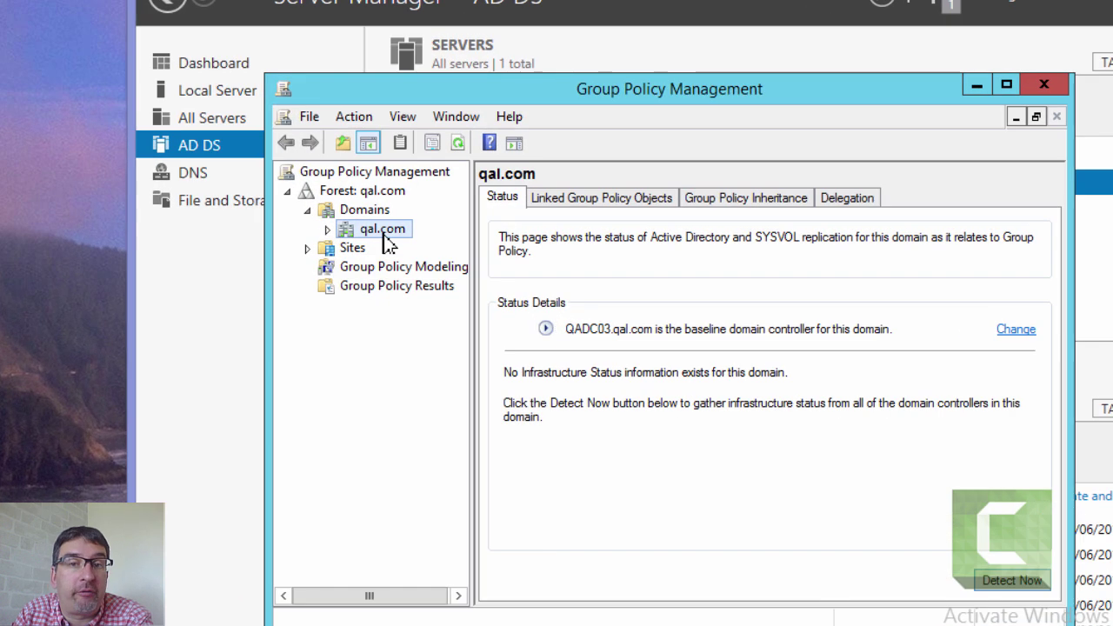
{"action": "double_click", "coordinate": [415, 257]}
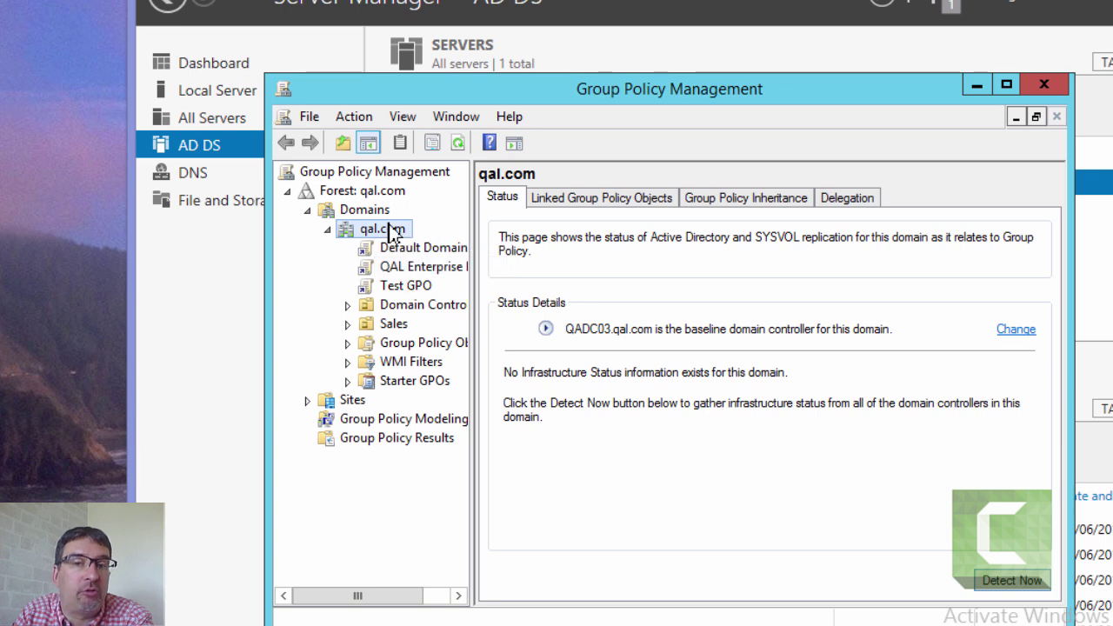
{"action": "right_click", "coordinate": [390, 229]}
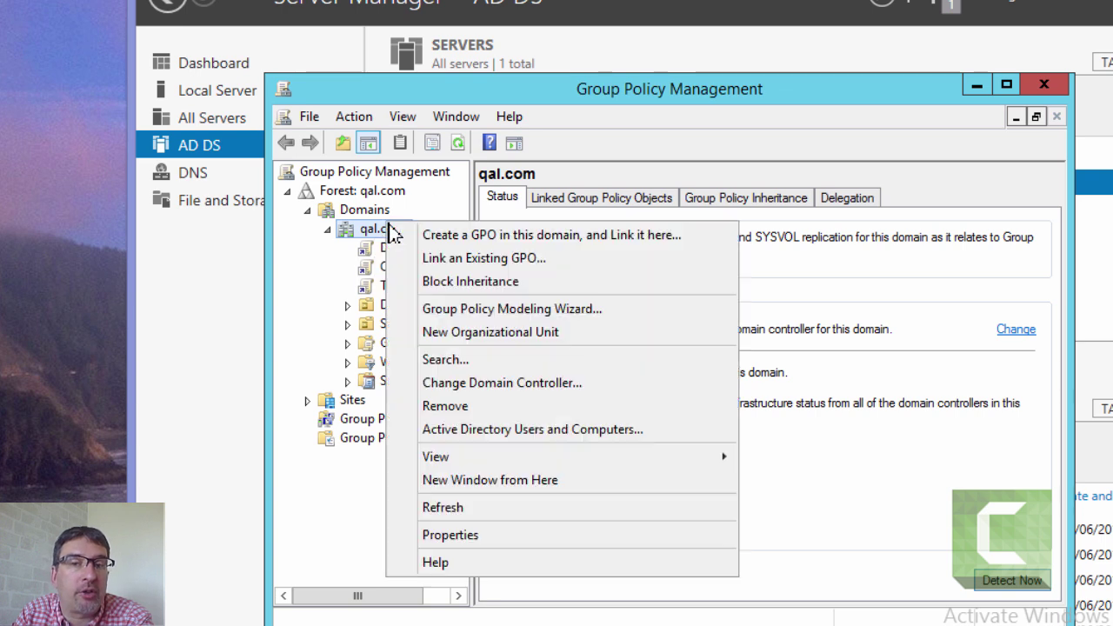
{"action": "left_click", "coordinate": [446, 239]}
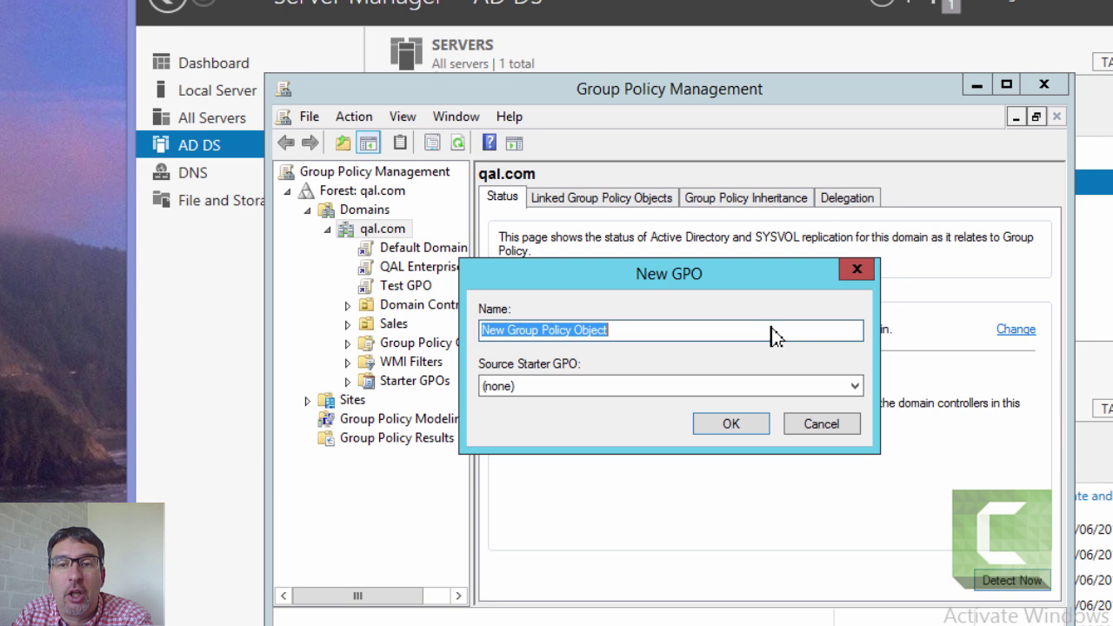
{"action": "type", "text": "GPO to Test"}
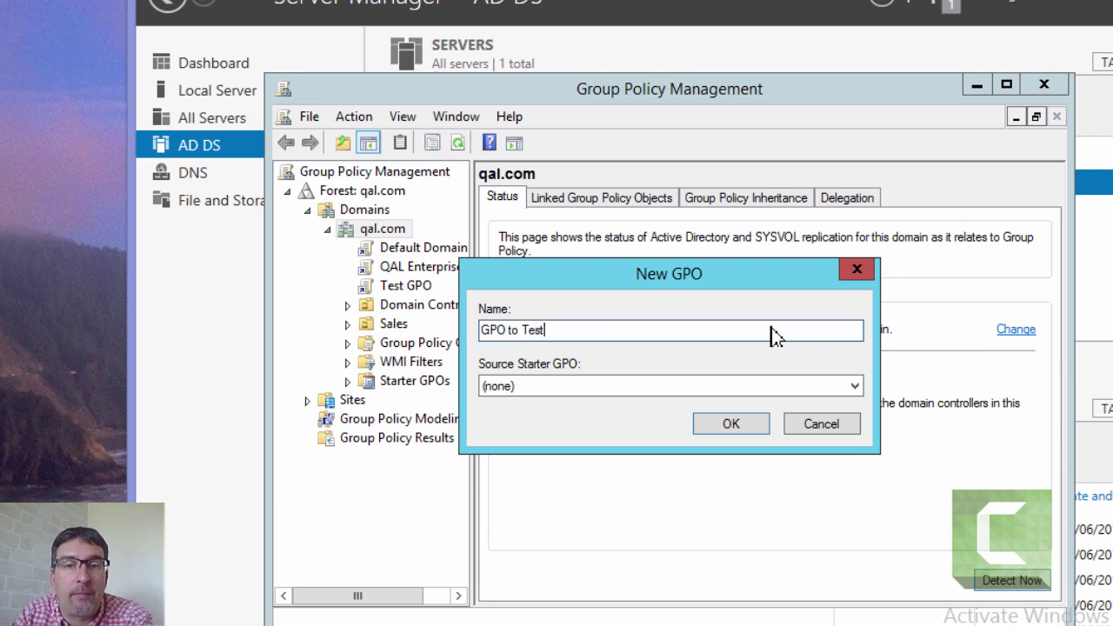
{"action": "type", "text": " DFSR Re"}
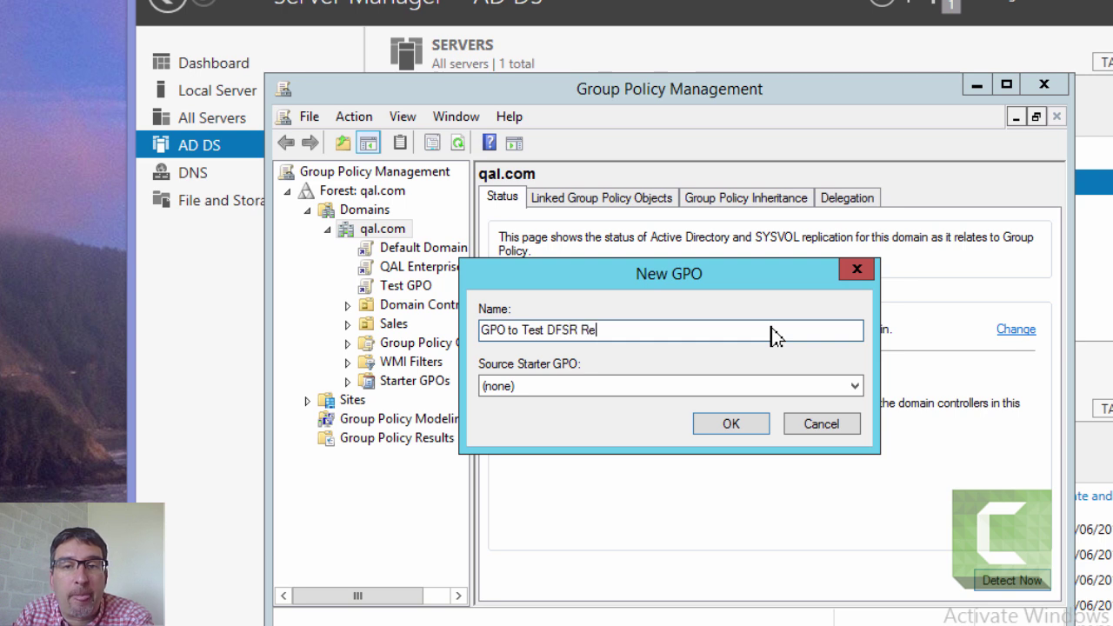
{"action": "type", "text": "plication"}
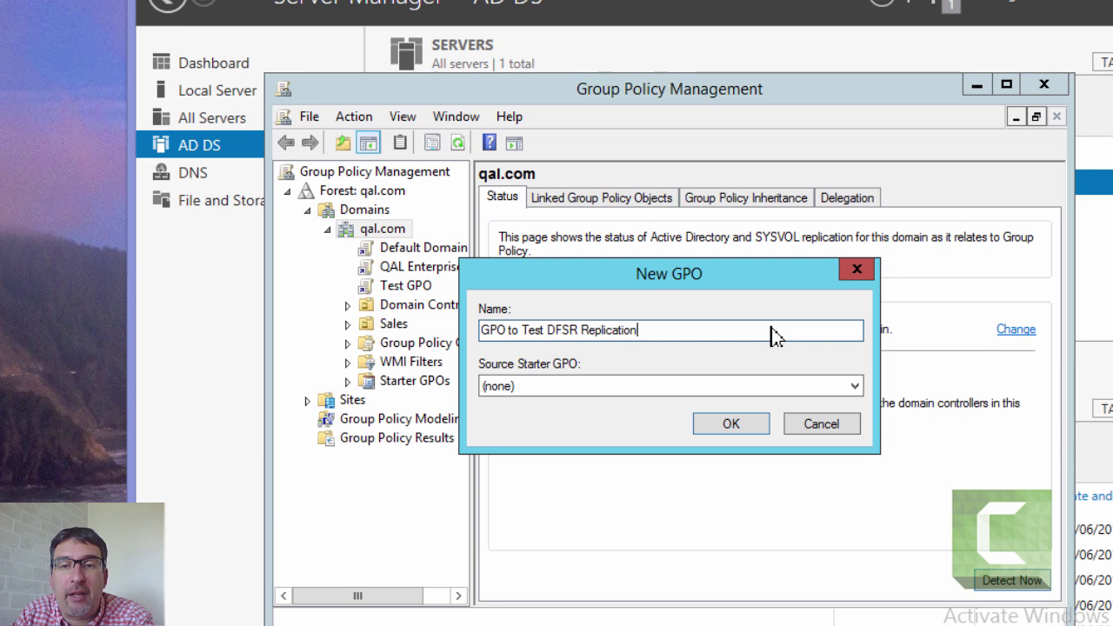
{"action": "left_click", "coordinate": [732, 426]}
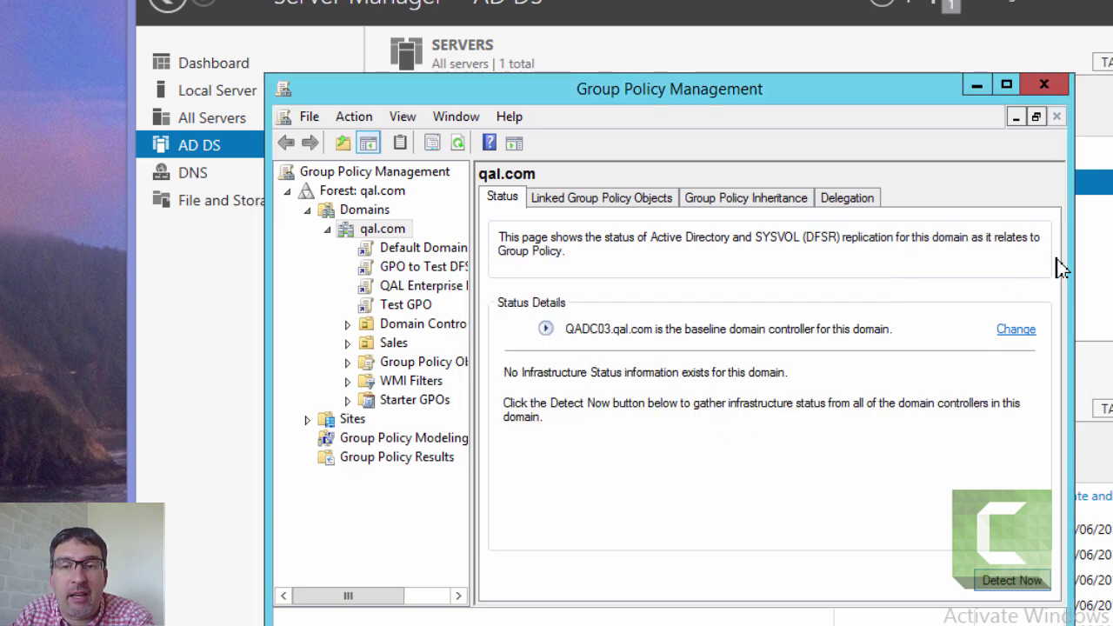
- Run Detect Now twice on qal.com's Status until QADC04 shows in sync, none in progress
{"action": "left_click", "coordinate": [1011, 580]}
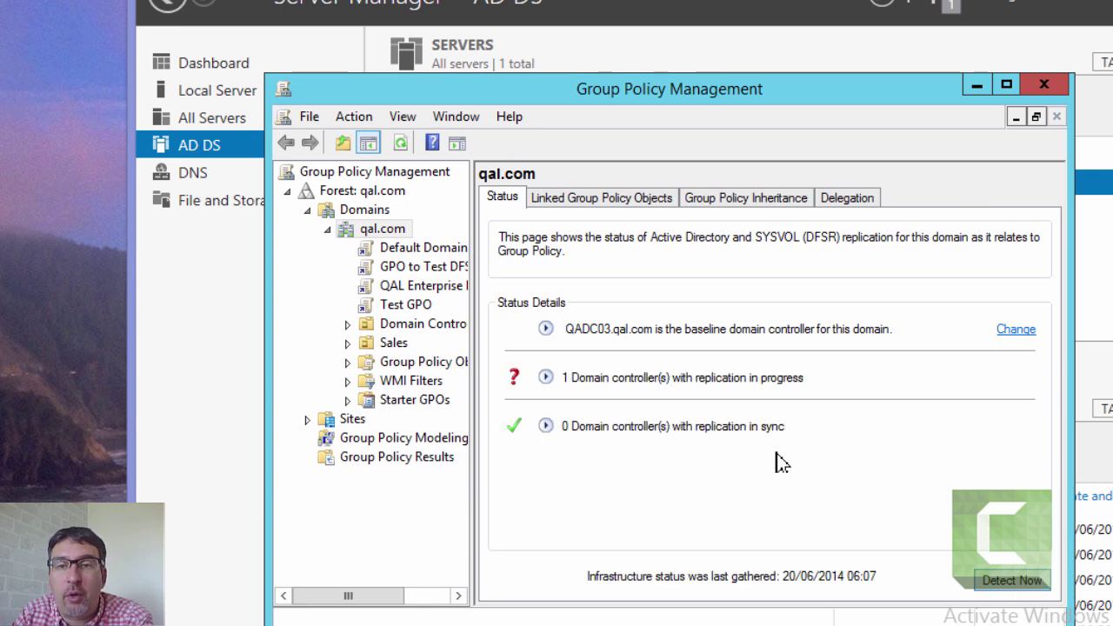
{"action": "left_click", "coordinate": [545, 378]}
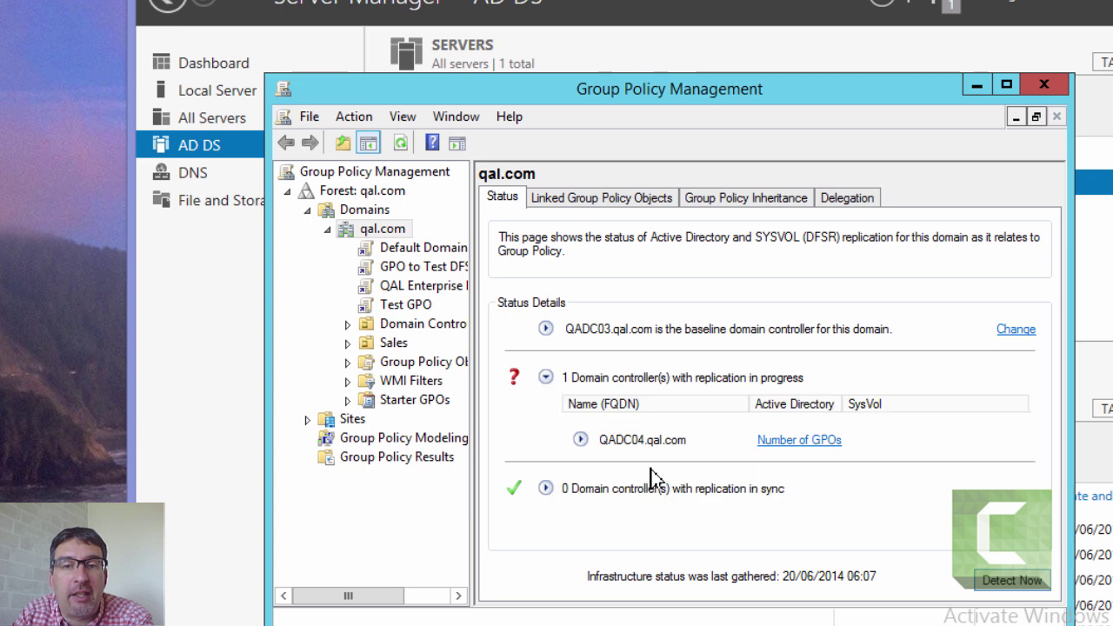
{"action": "left_click", "coordinate": [580, 440]}
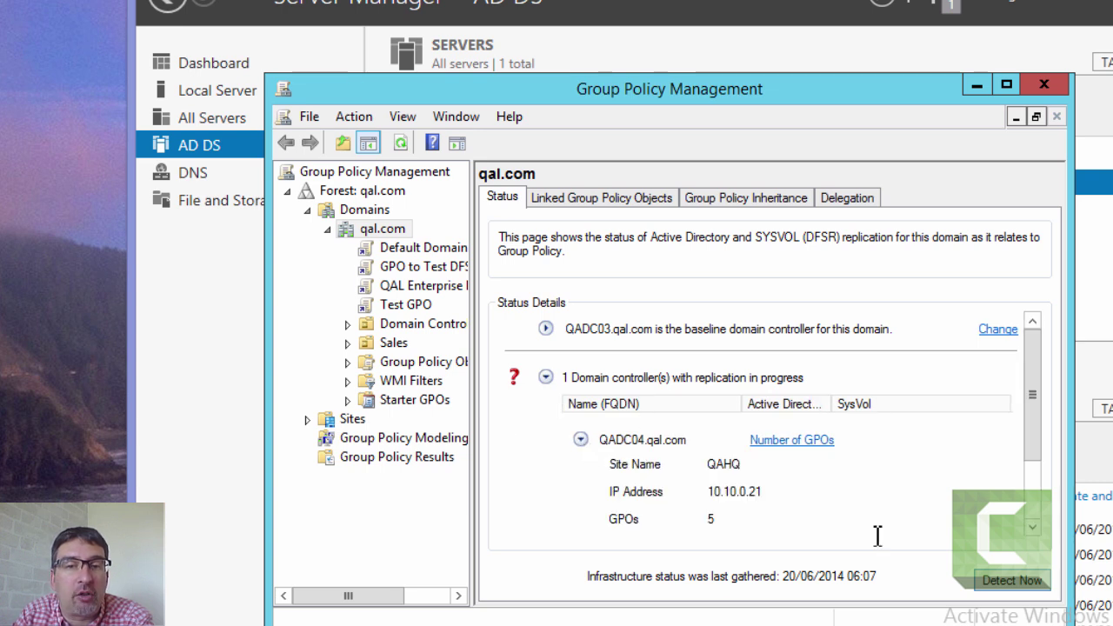
{"action": "left_click", "coordinate": [1001, 591]}
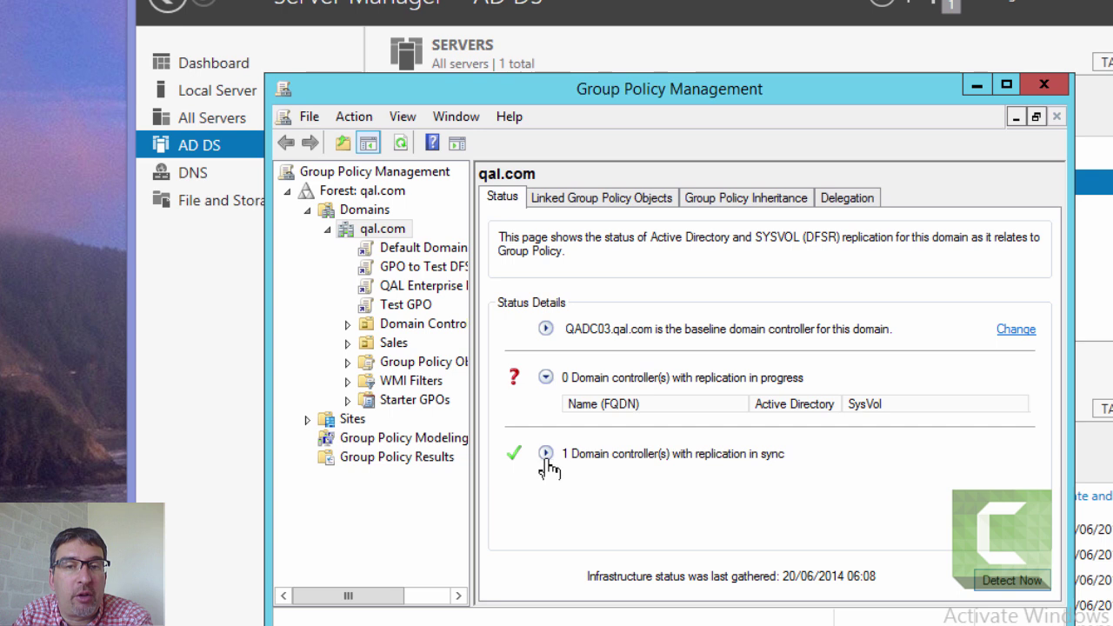
{"action": "left_click", "coordinate": [546, 453]}
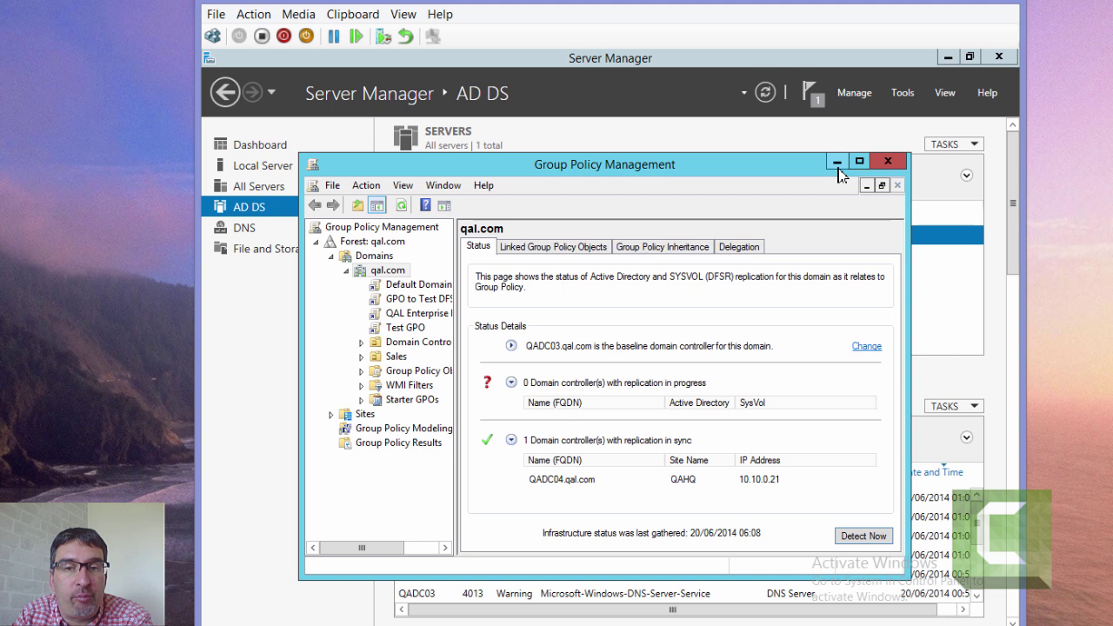
- Switch to DFS Management and generate a Domain System Volume health report into C:\DFSReports
{"action": "left_click", "coordinate": [837, 165]}
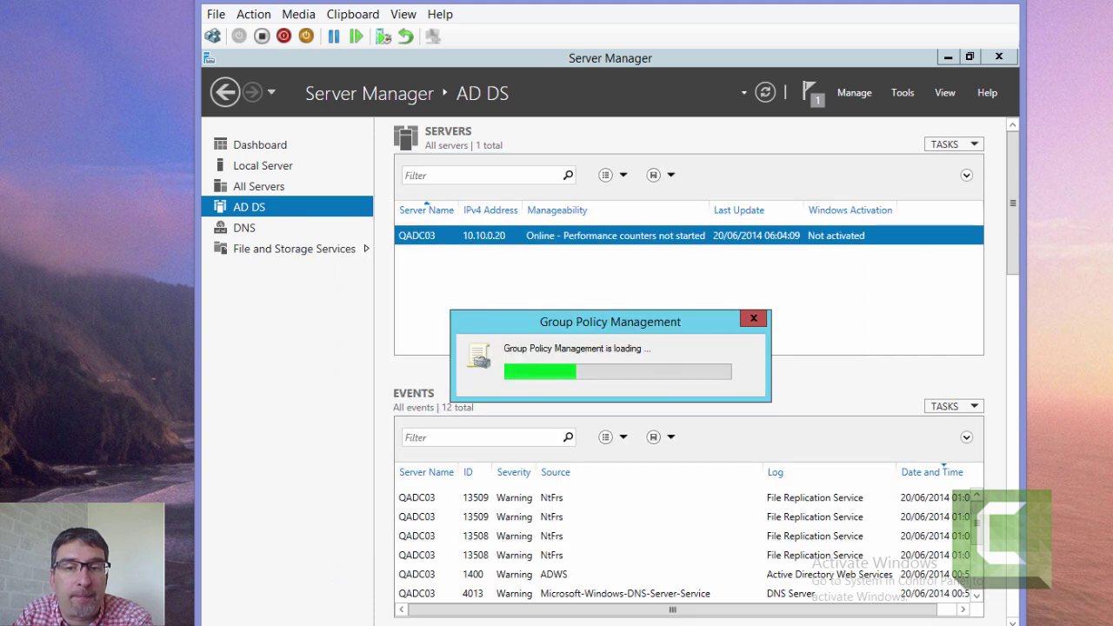
{"action": "mouse_move", "coordinate": [470, 617]}
{"action": "left_click", "coordinate": [487, 557]}
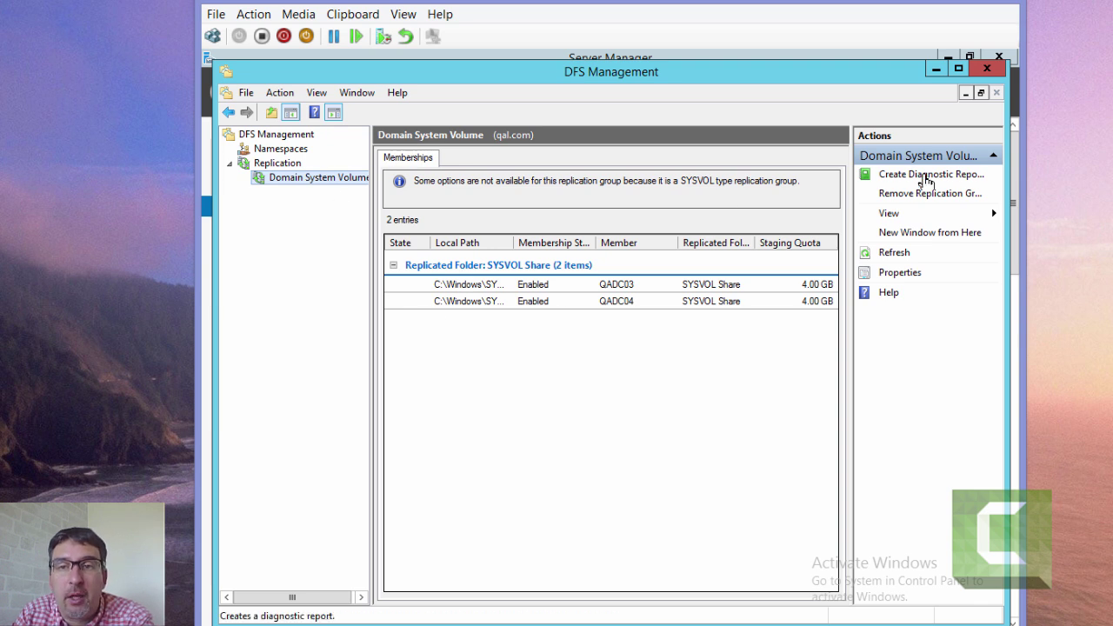
{"action": "left_click", "coordinate": [928, 178]}
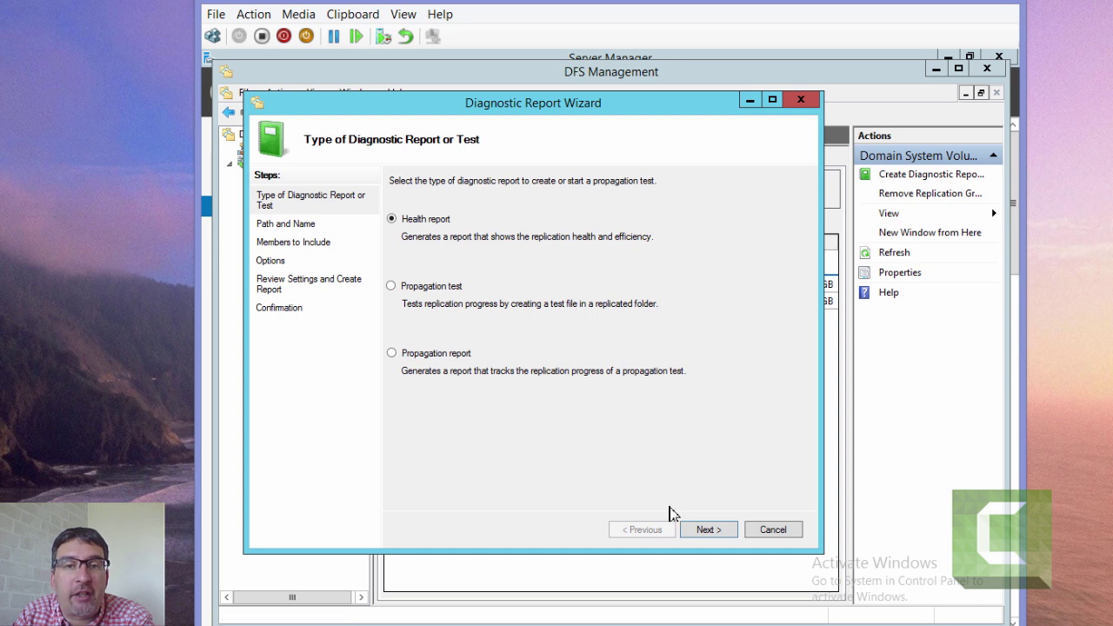
{"action": "left_click", "coordinate": [701, 532]}
{"action": "left_click", "coordinate": [701, 532]}
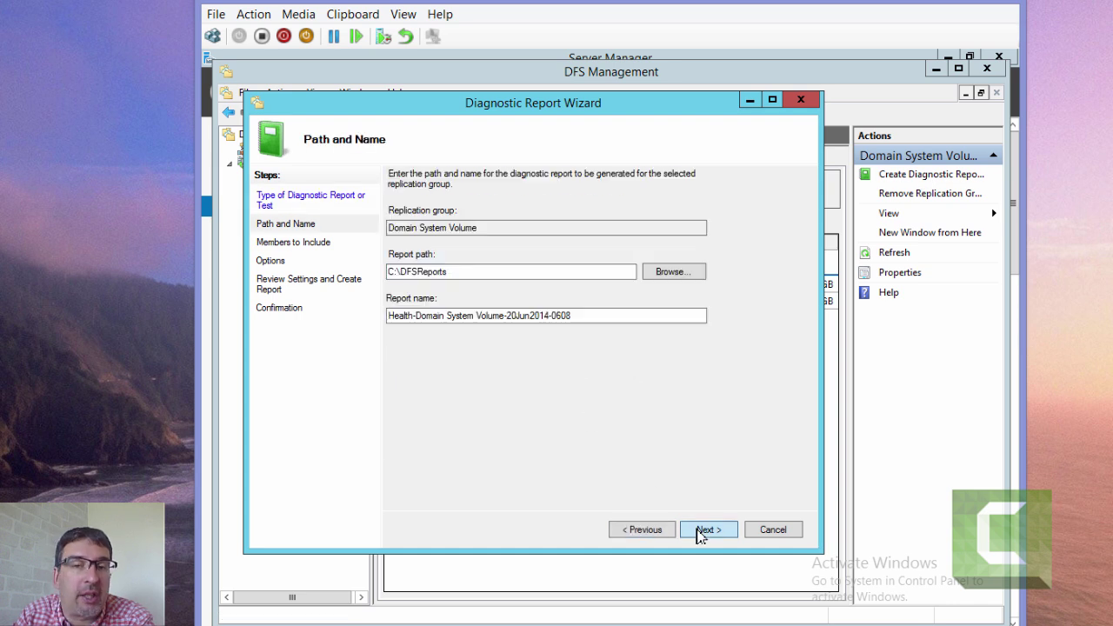
{"action": "left_click", "coordinate": [701, 533]}
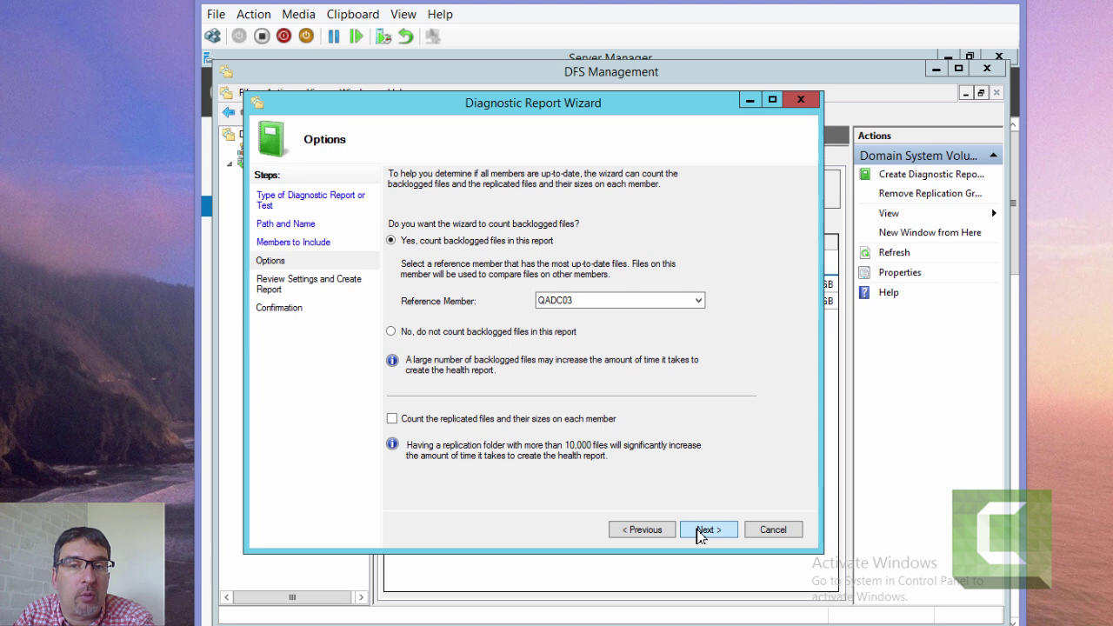
{"action": "left_click", "coordinate": [708, 531]}
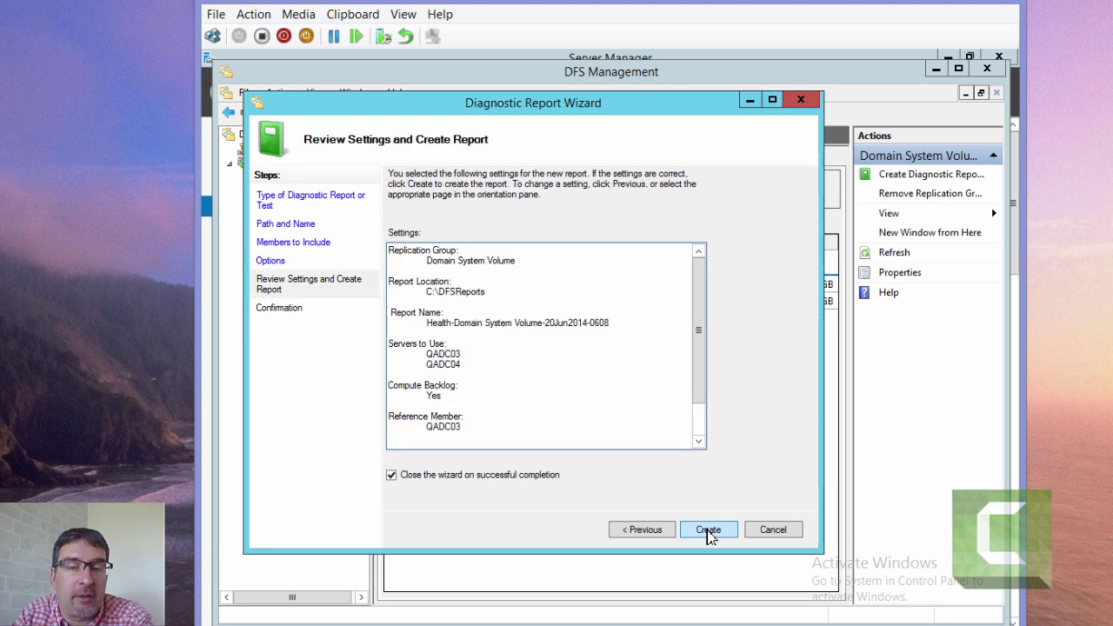
{"action": "left_click", "coordinate": [709, 531]}
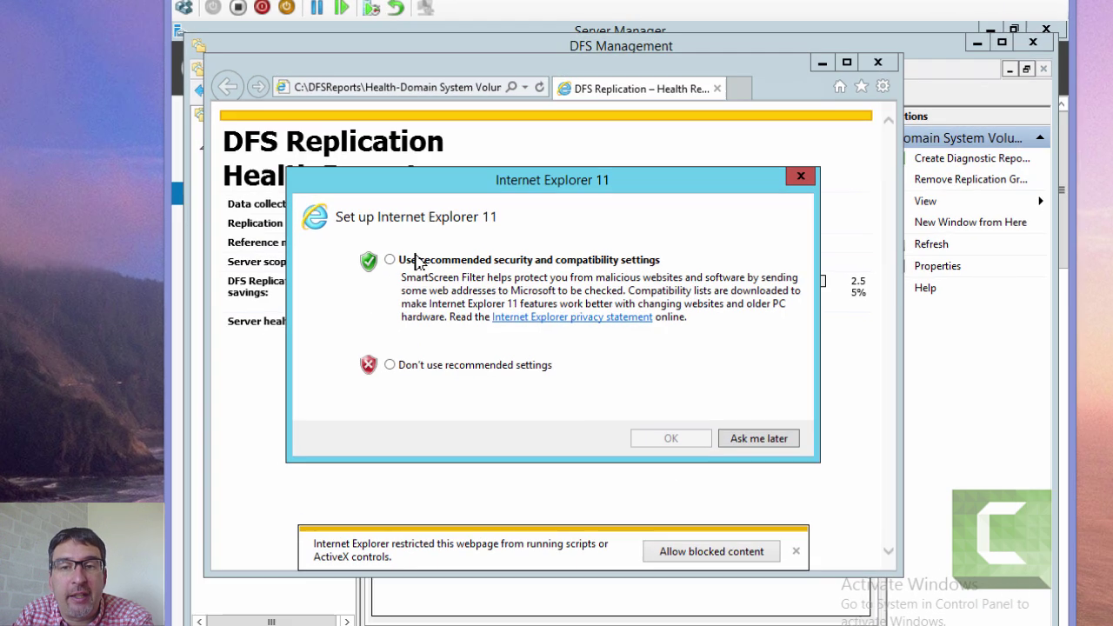
- Dismiss Internet Explorer's setup prompts, maximize the report, and review QADC03 and QADC04 warnings
{"action": "left_click", "coordinate": [400, 266]}
{"action": "left_click", "coordinate": [657, 430]}
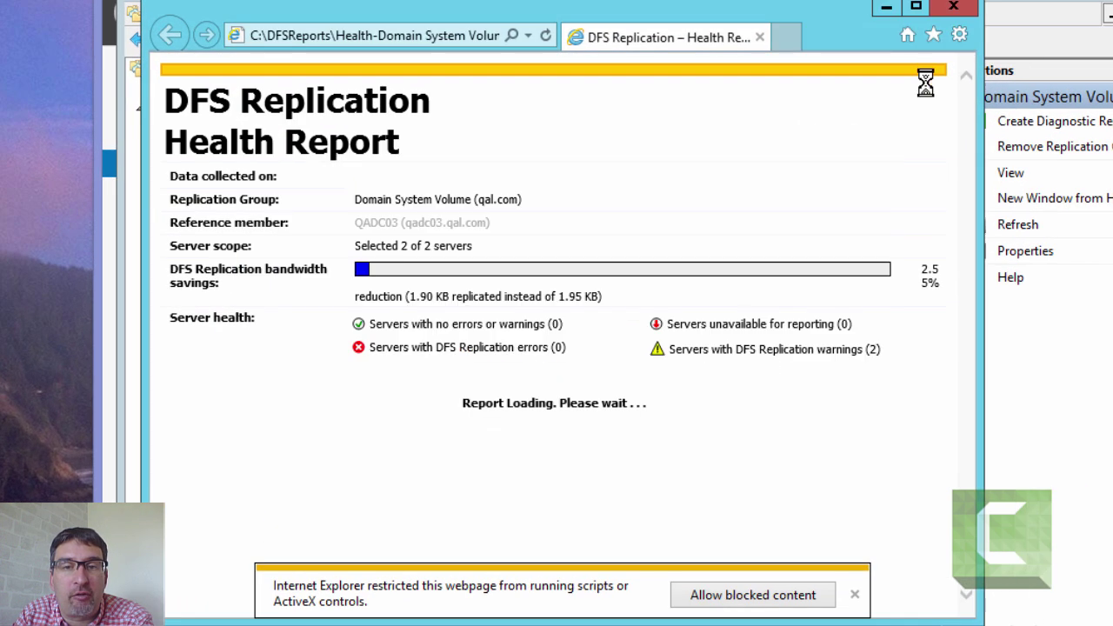
{"action": "left_click", "coordinate": [923, 10]}
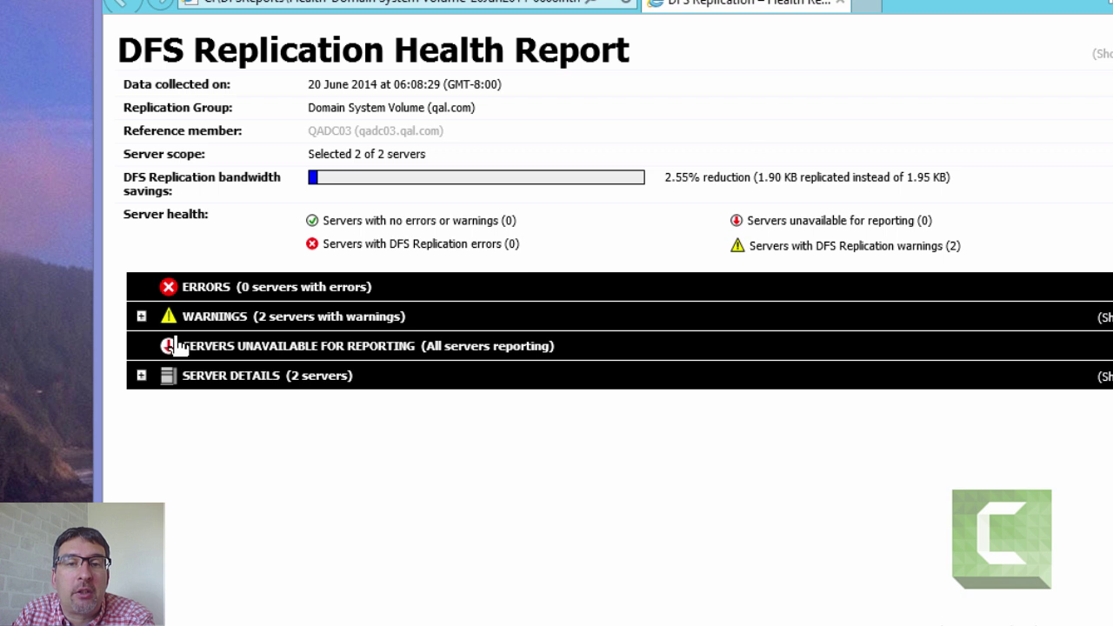
{"action": "left_click", "coordinate": [142, 317]}
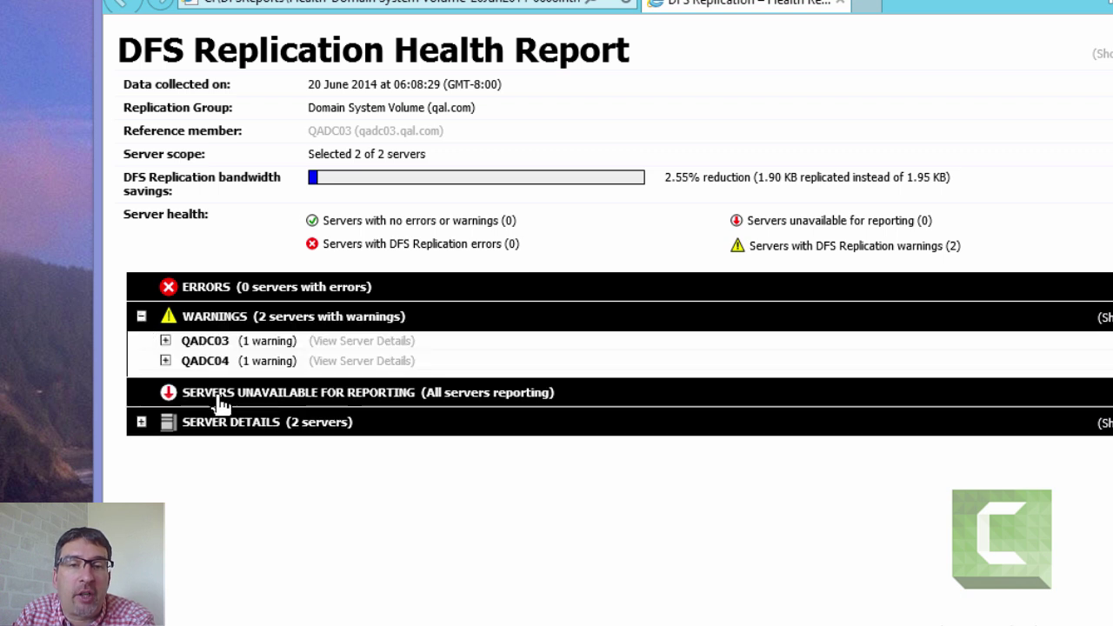
{"action": "left_click", "coordinate": [166, 342]}
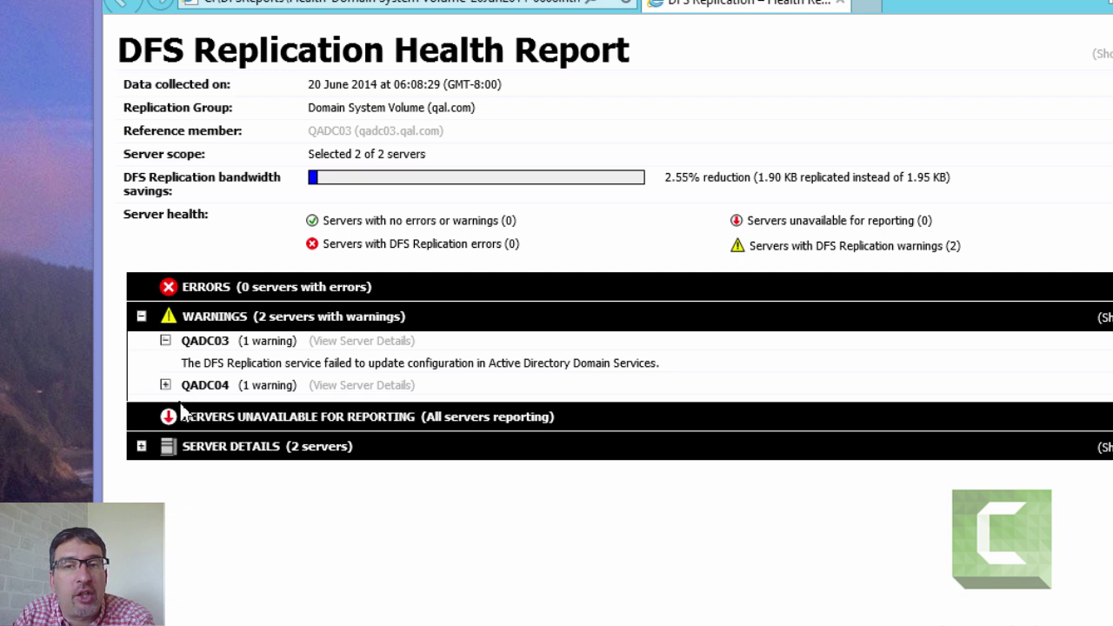
{"action": "left_click", "coordinate": [166, 385]}
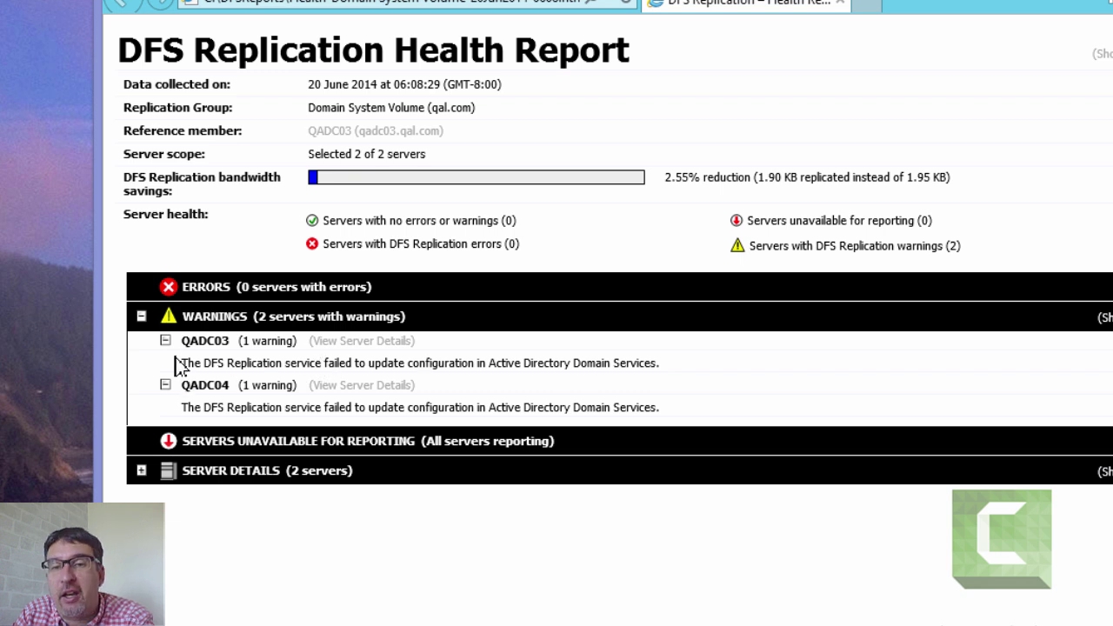
{"action": "left_click", "coordinate": [146, 318]}
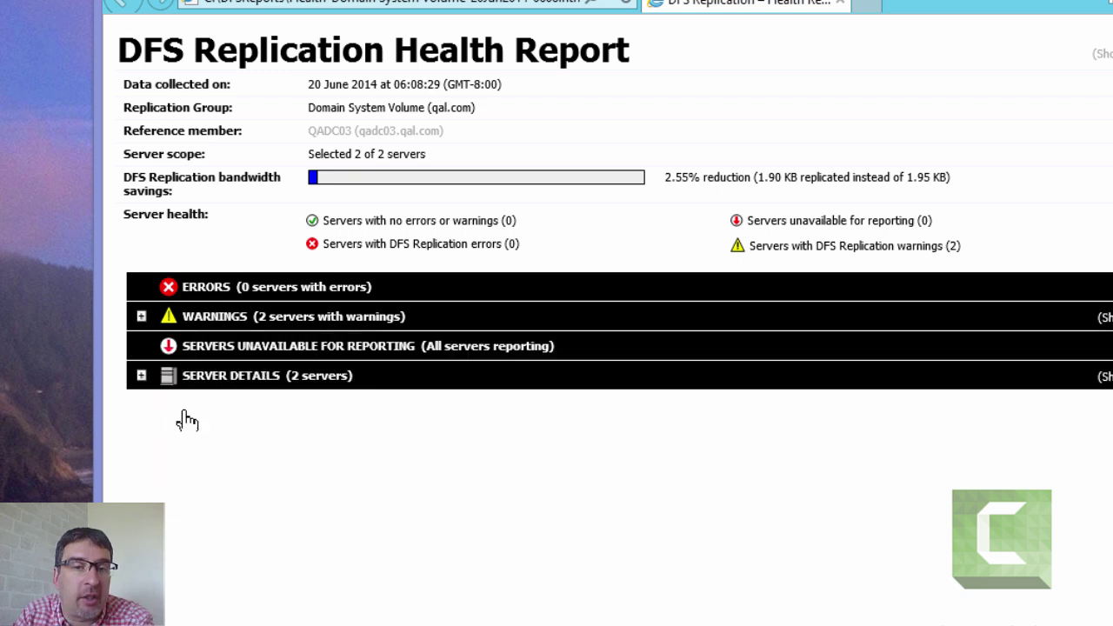
- Expand Server Details to read QADC03's warning, then collapse the section again
{"action": "left_click", "coordinate": [141, 378]}
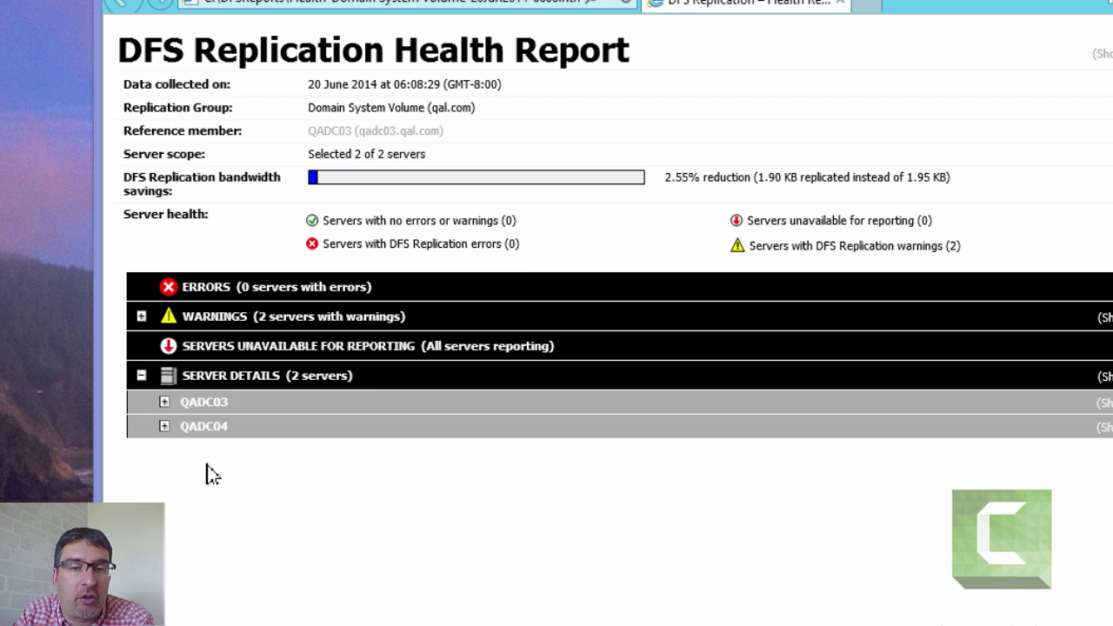
{"action": "left_click", "coordinate": [166, 404]}
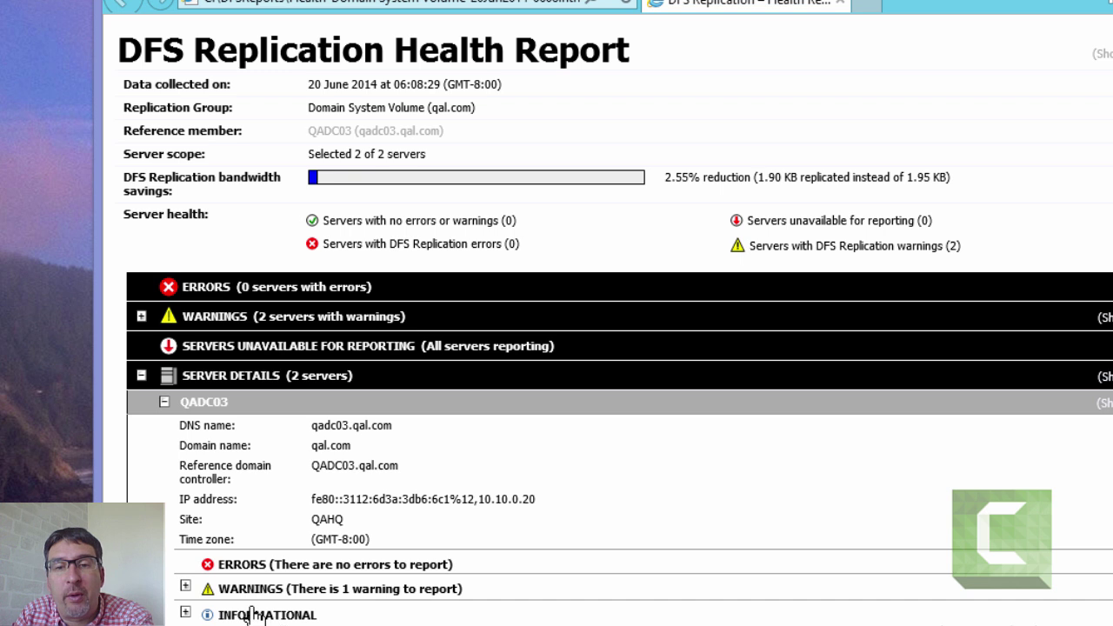
{"action": "left_click", "coordinate": [185, 587]}
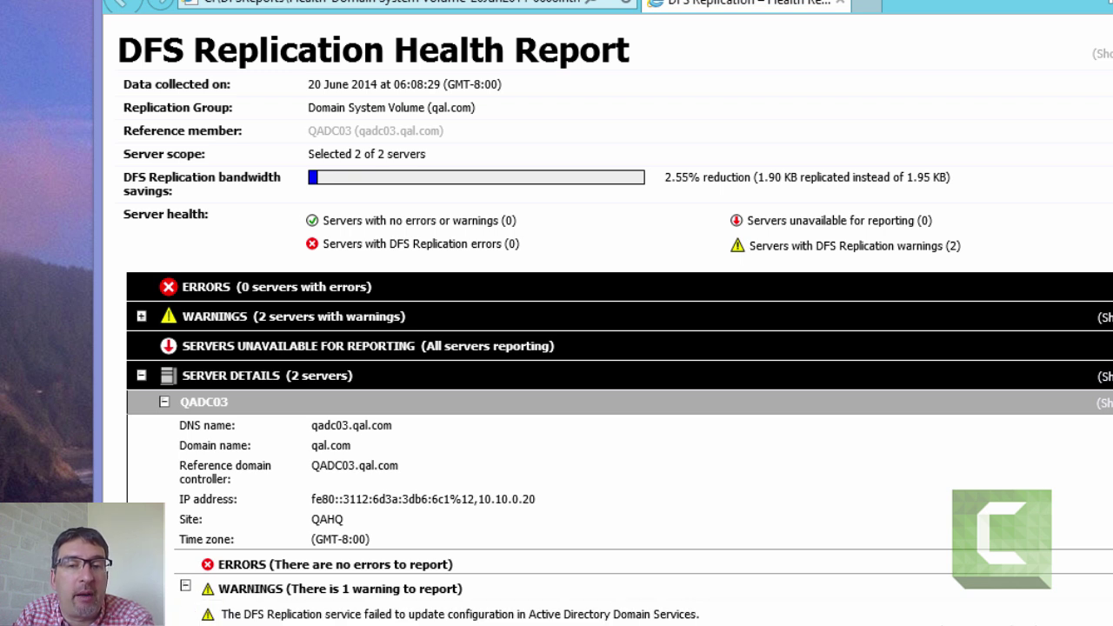
{"action": "scroll", "coordinate": [1101, 474], "scroll_direction": "down", "scroll_amount": 3}
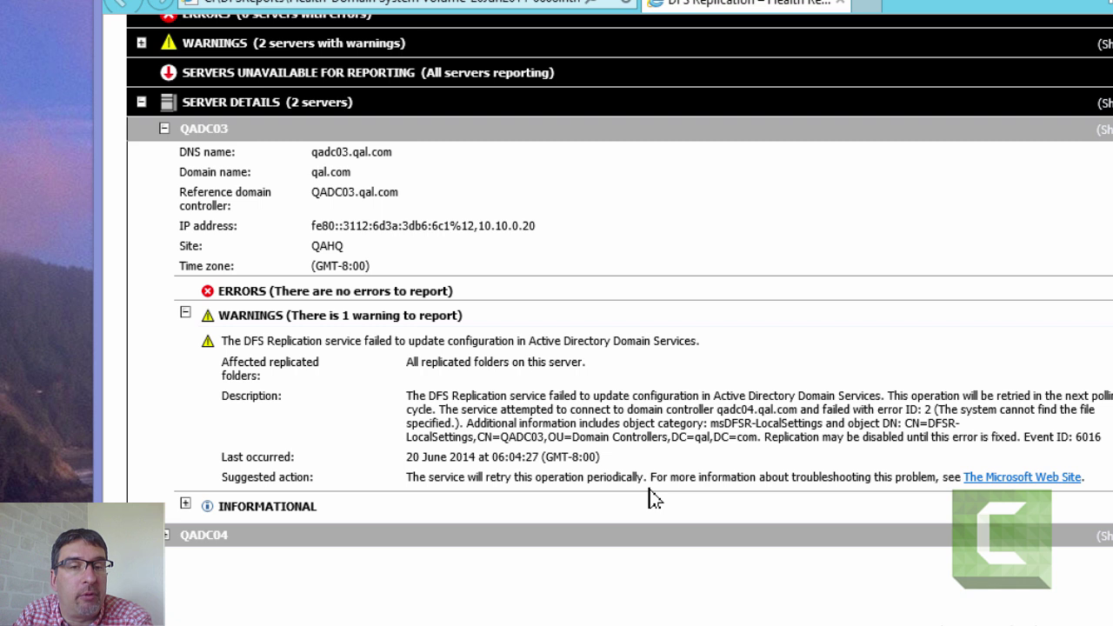
{"action": "left_click", "coordinate": [187, 314]}
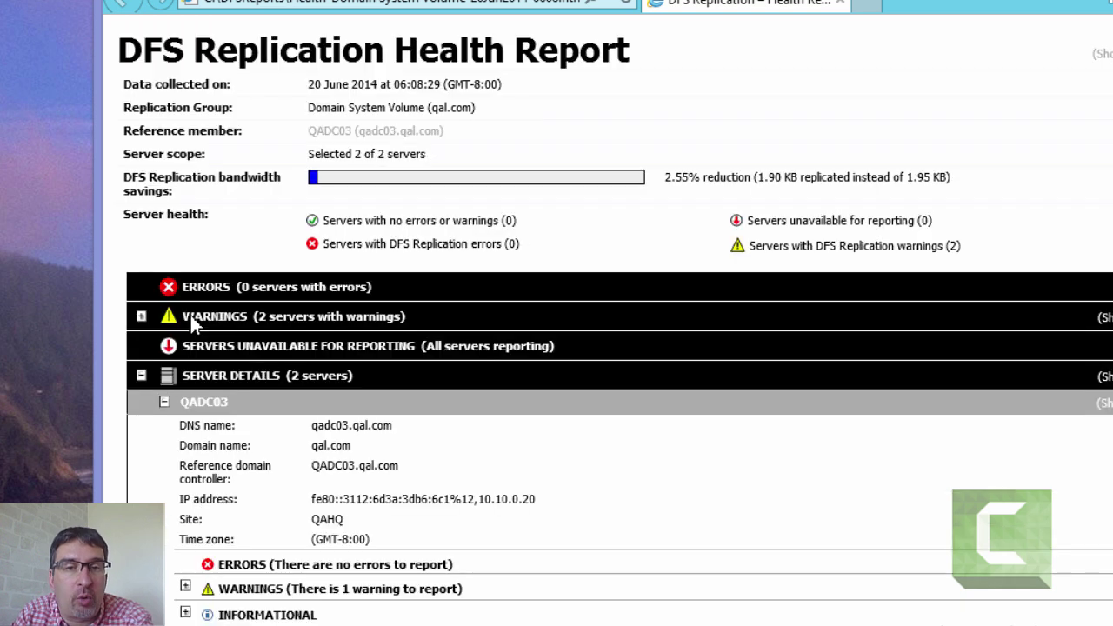
{"action": "left_click", "coordinate": [142, 376]}
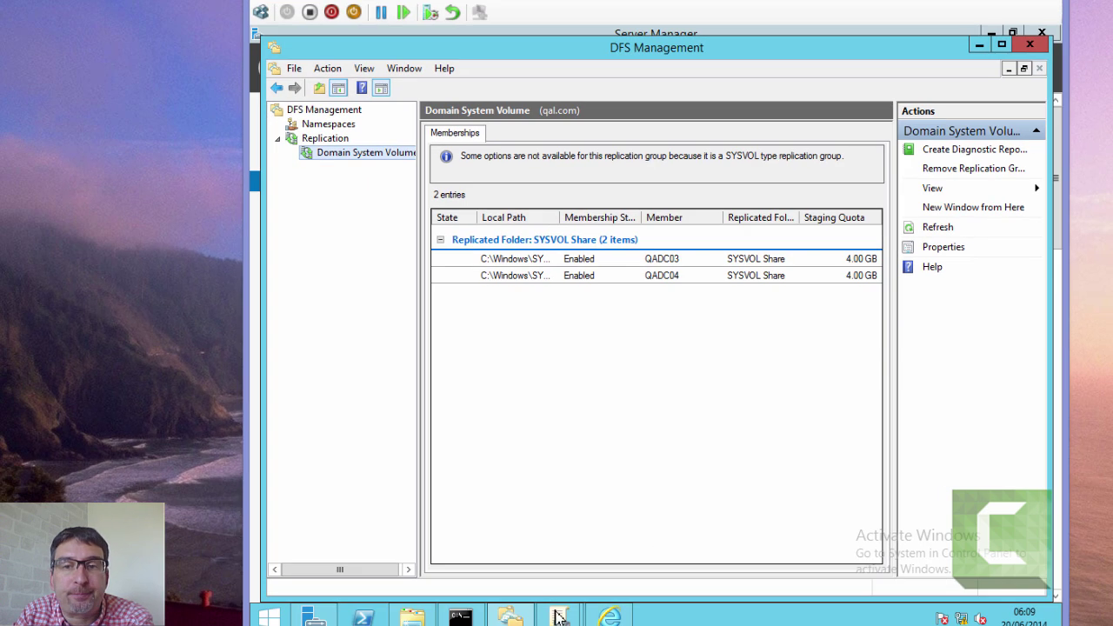
- Show the Details of 'GPO to Test DFSR Replication', including its unique ID, then open File Explorer
{"action": "mouse_move", "coordinate": [560, 616]}
{"action": "left_click", "coordinate": [526, 537]}
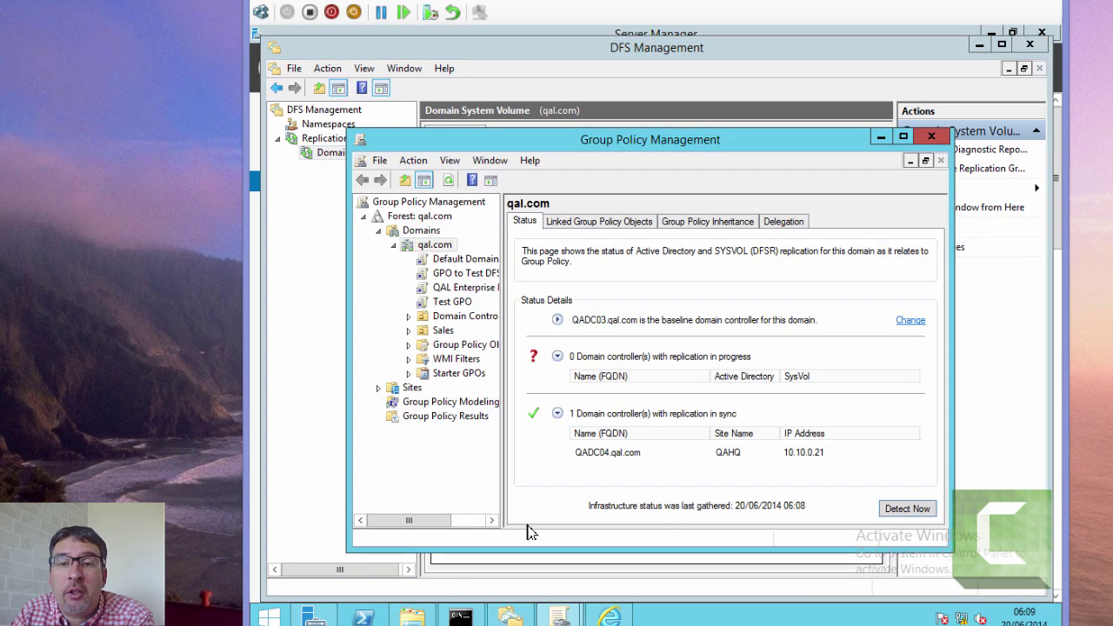
{"action": "left_click", "coordinate": [441, 276]}
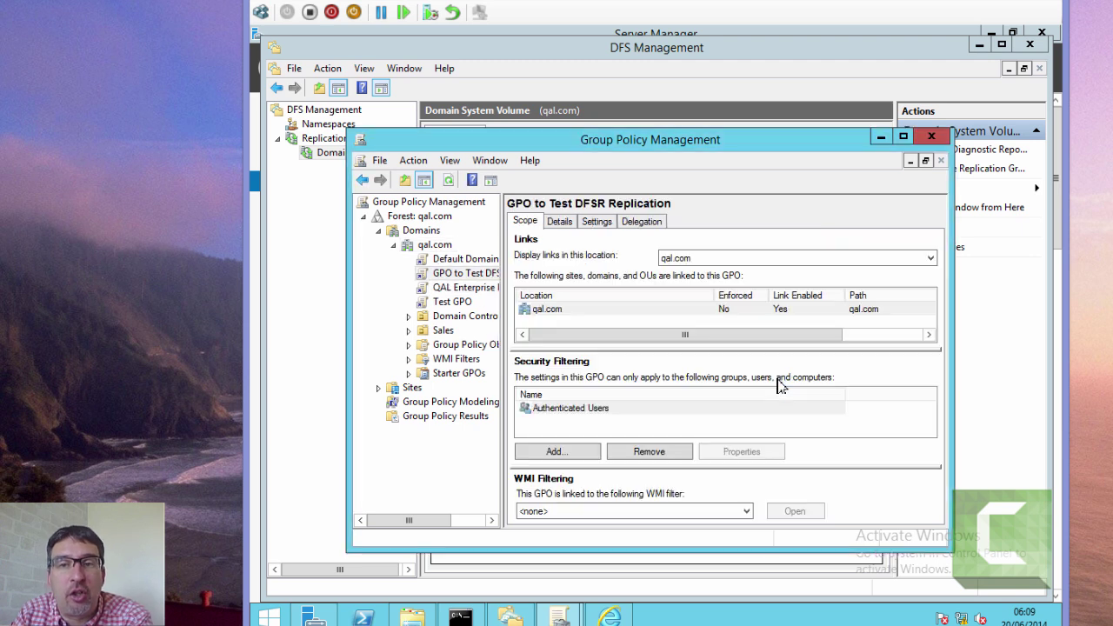
{"action": "left_click", "coordinate": [564, 223]}
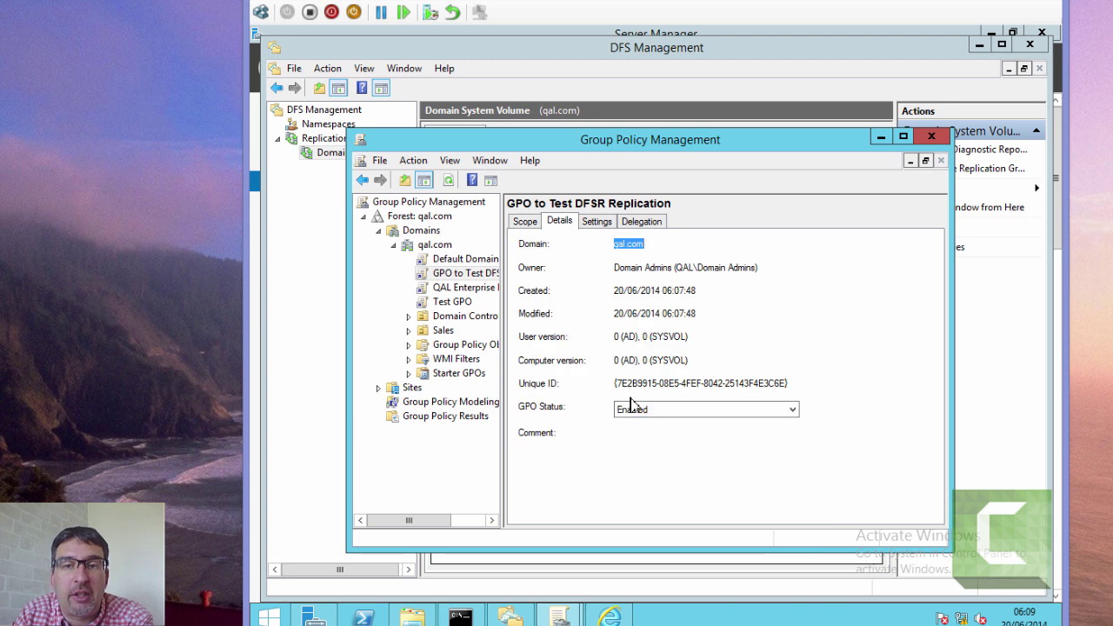
{"action": "left_click", "coordinate": [416, 617]}
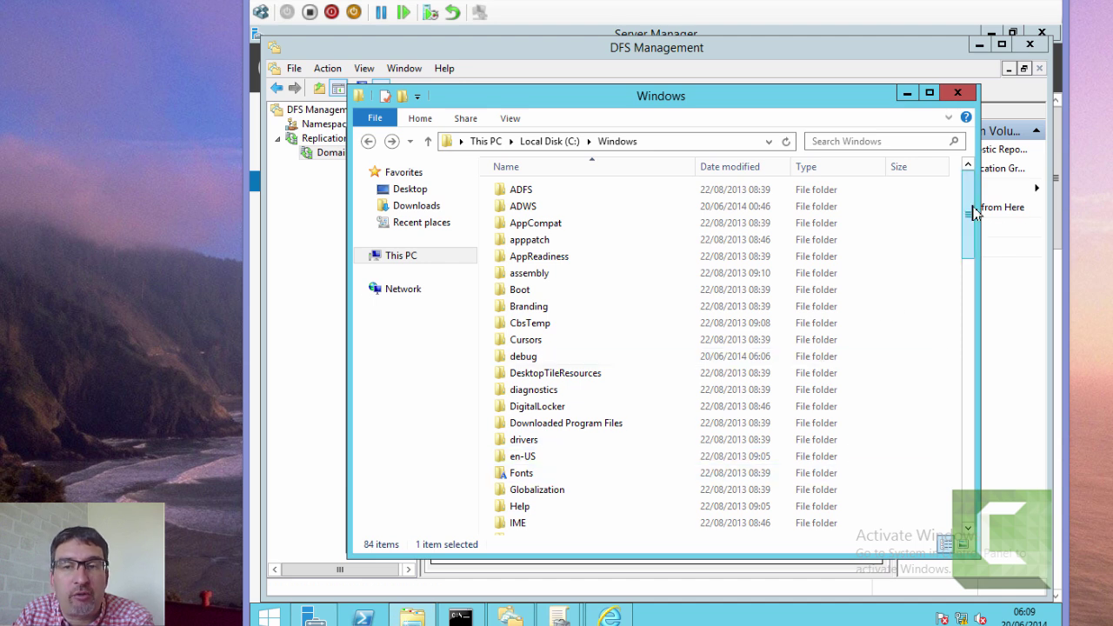
- Navigate to C:\Windows\SYSVOL_DFSR\sysvol\qal.com\Policies and display its full path
{"action": "left_click_drag", "start_coordinate": [970, 209], "coordinate": [989, 373]}
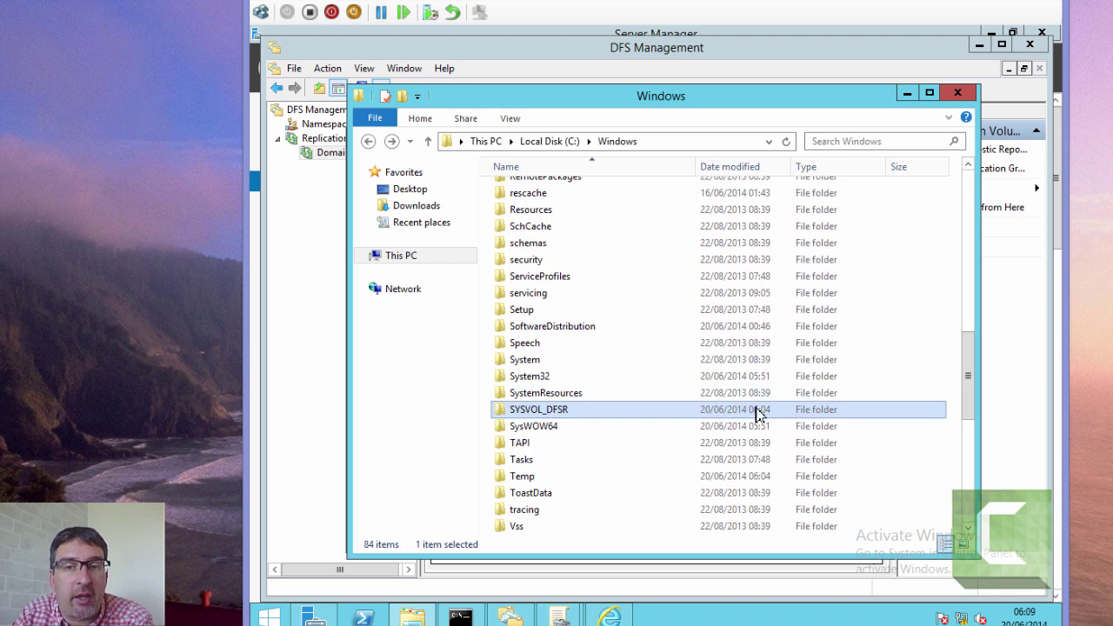
{"action": "double_click", "coordinate": [756, 414]}
{"action": "double_click", "coordinate": [523, 209]}
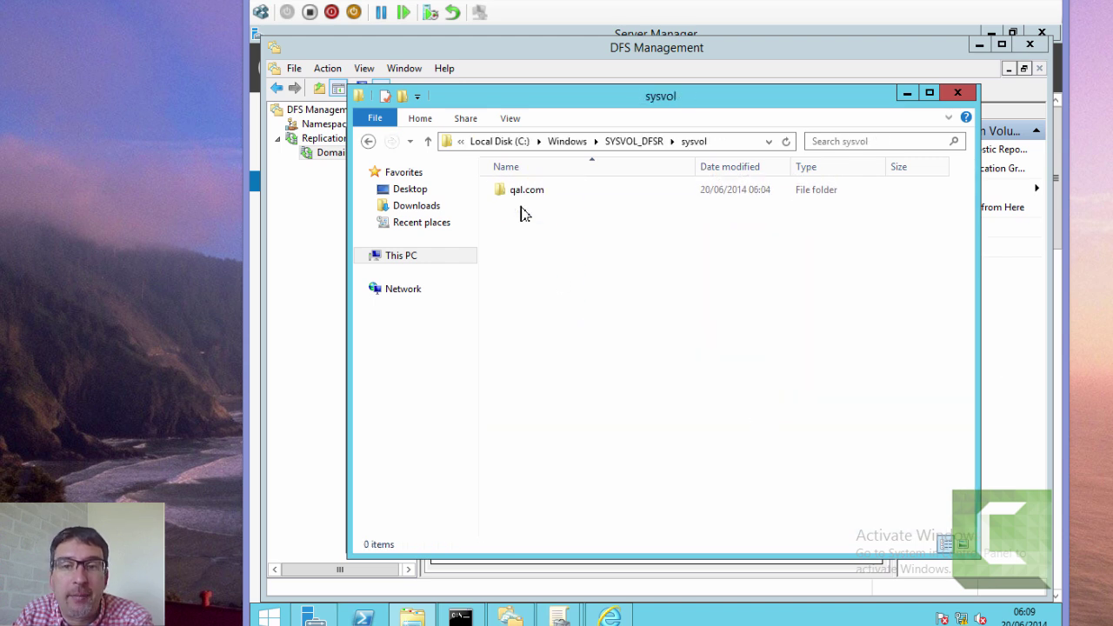
{"action": "double_click", "coordinate": [525, 191]}
{"action": "double_click", "coordinate": [517, 193]}
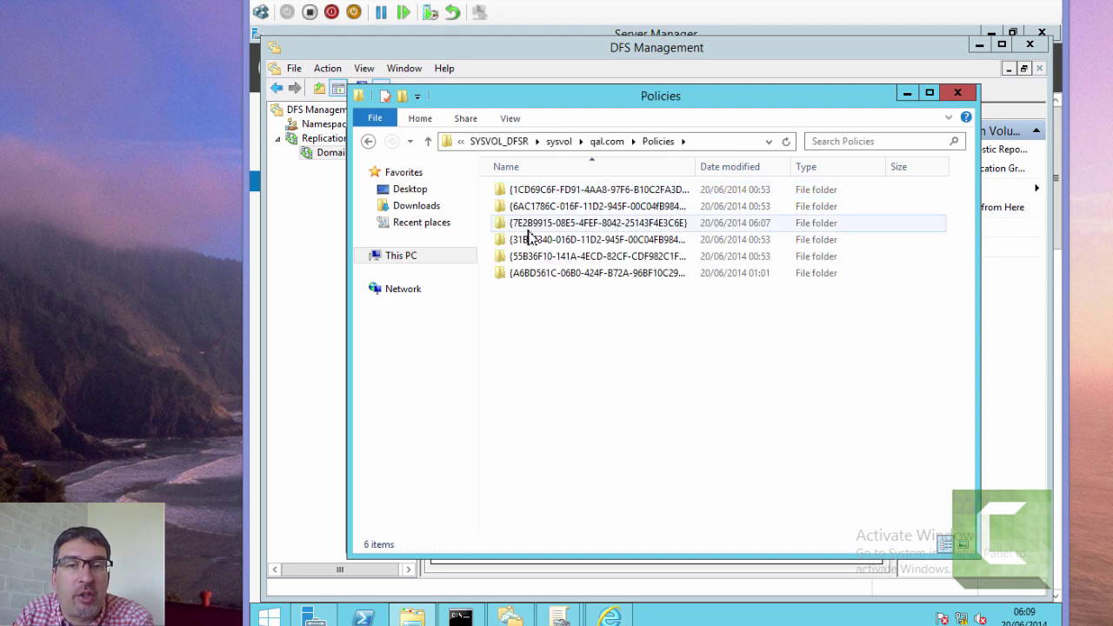
{"action": "left_click", "coordinate": [727, 148]}
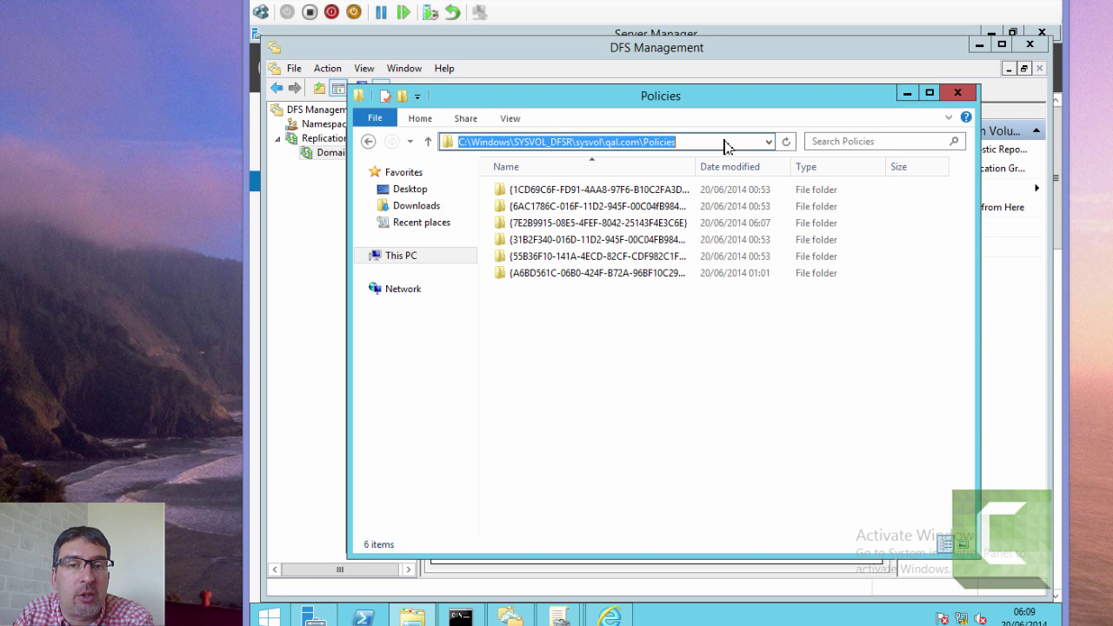
- Change the address to \\QADC04\C$\Windows\SYSVOL_DFSR\sysvol\qal.com\Policies to view QADC04's copy
{"action": "left_click", "coordinate": [475, 142]}
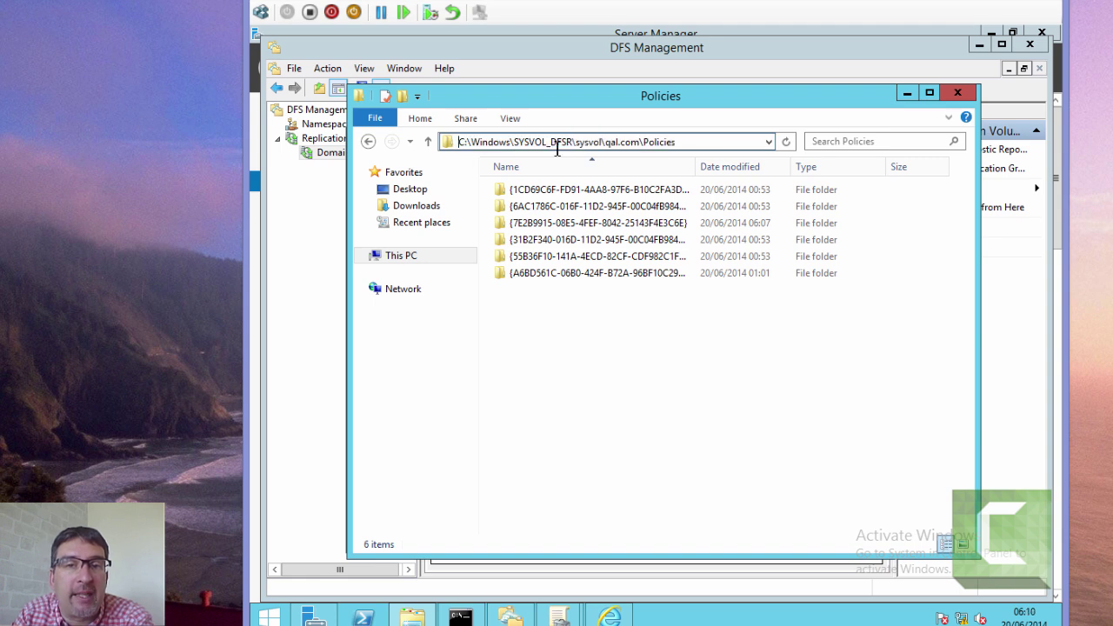
{"action": "type", "text": "\\\\"}
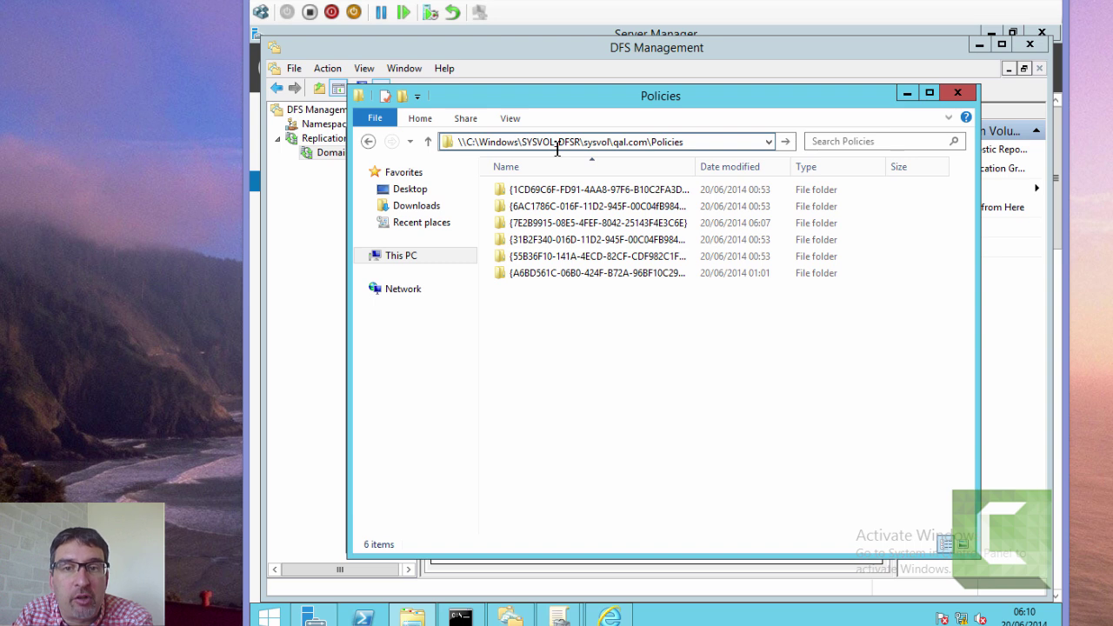
{"action": "type", "text": "QADC04"}
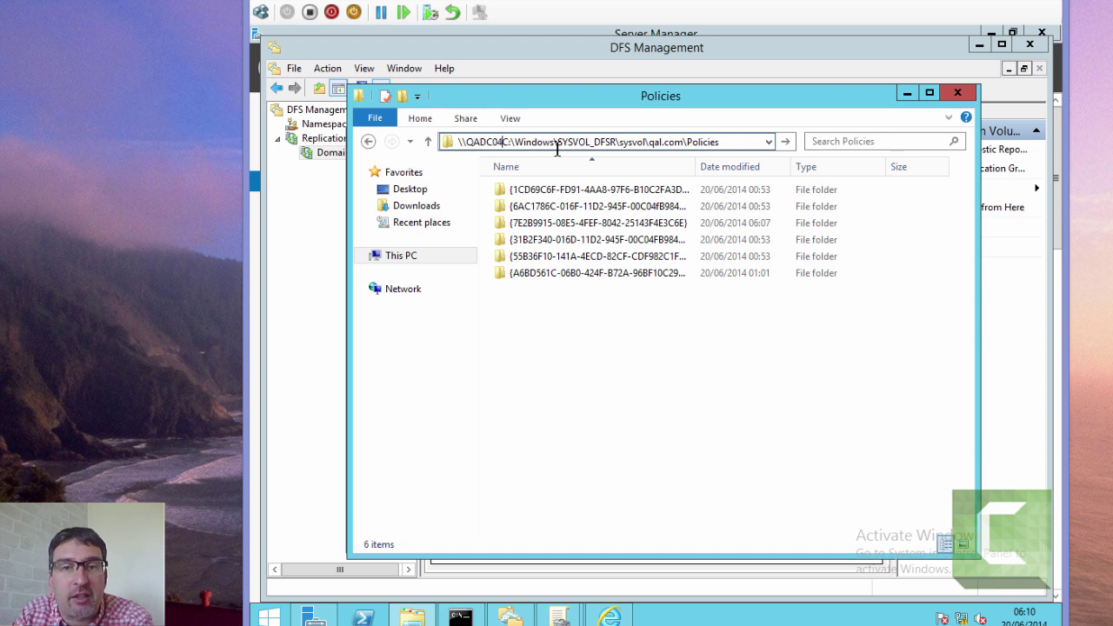
{"action": "type", "text": "\\"}
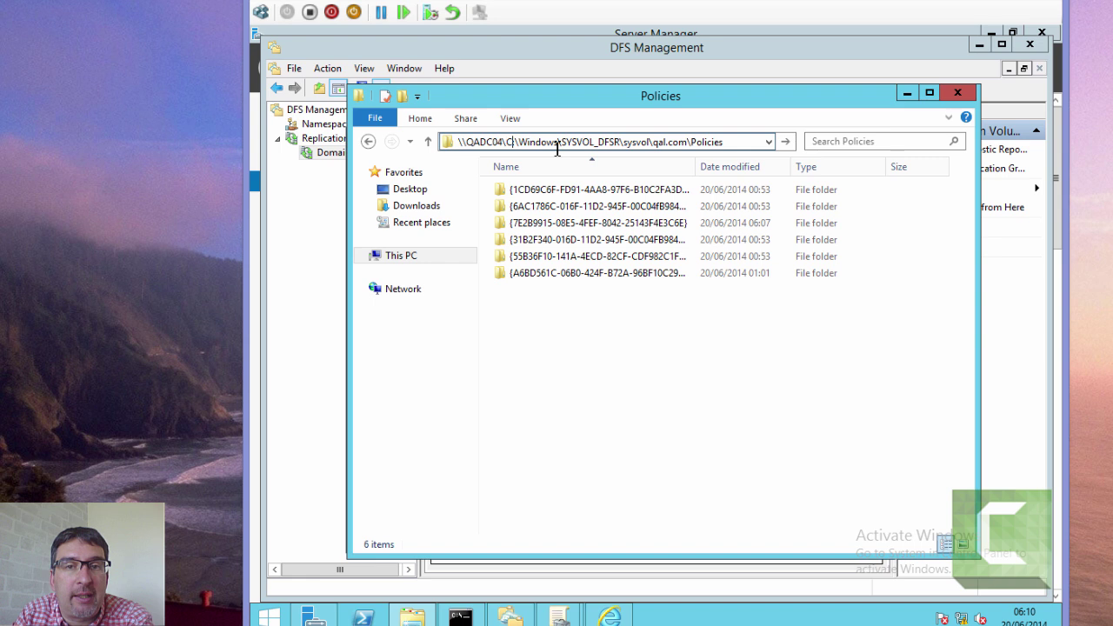
{"action": "key", "text": "Delete"}
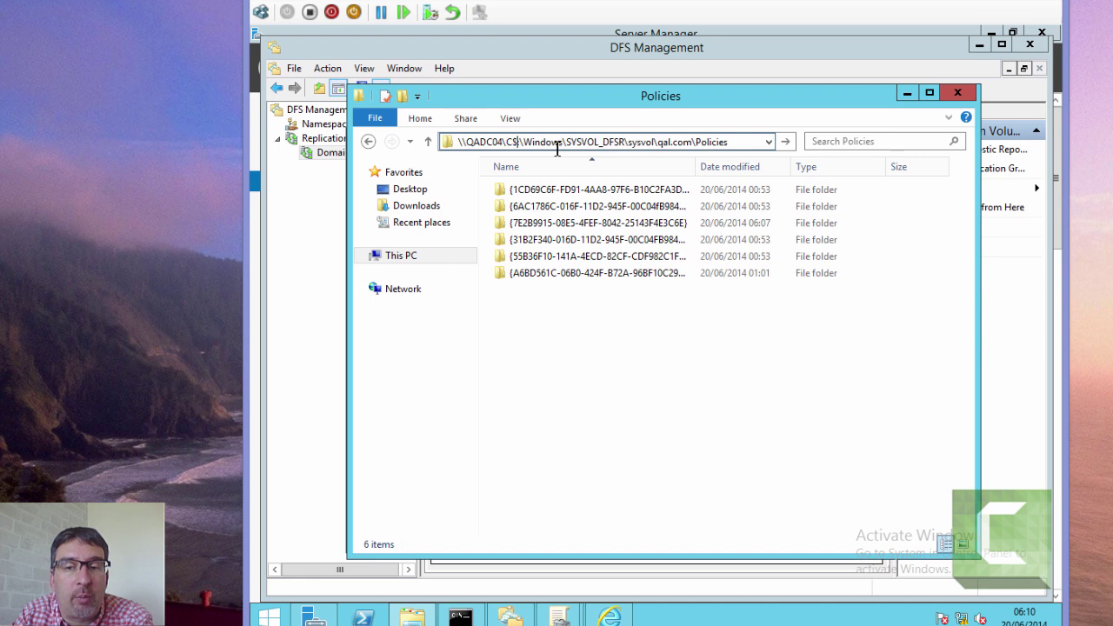
{"action": "type", "text": "$"}
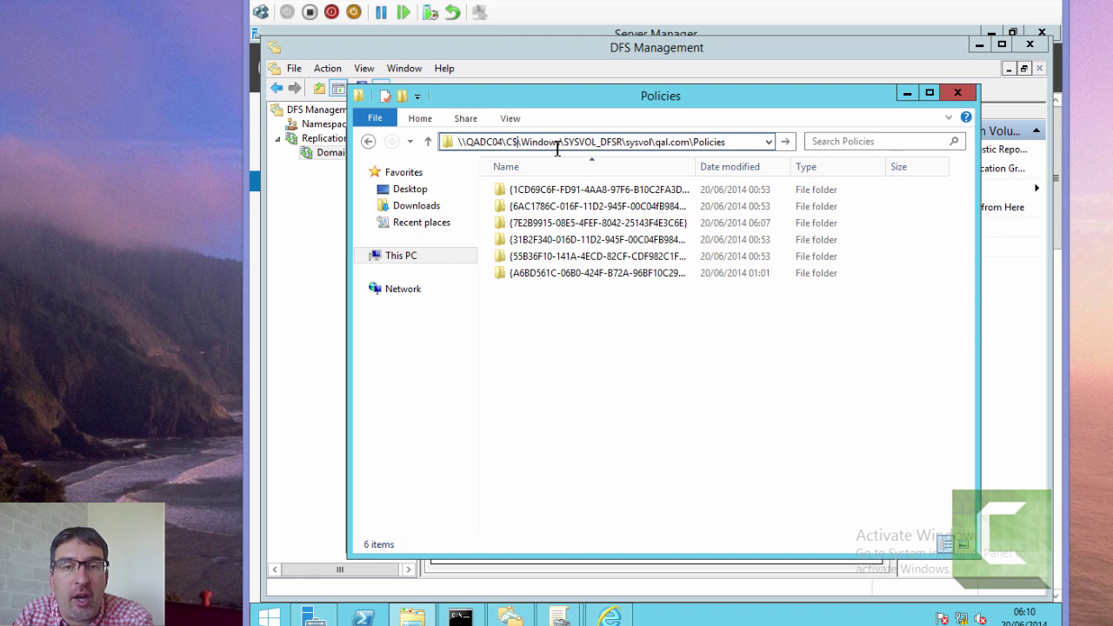
{"action": "key", "text": "Return"}
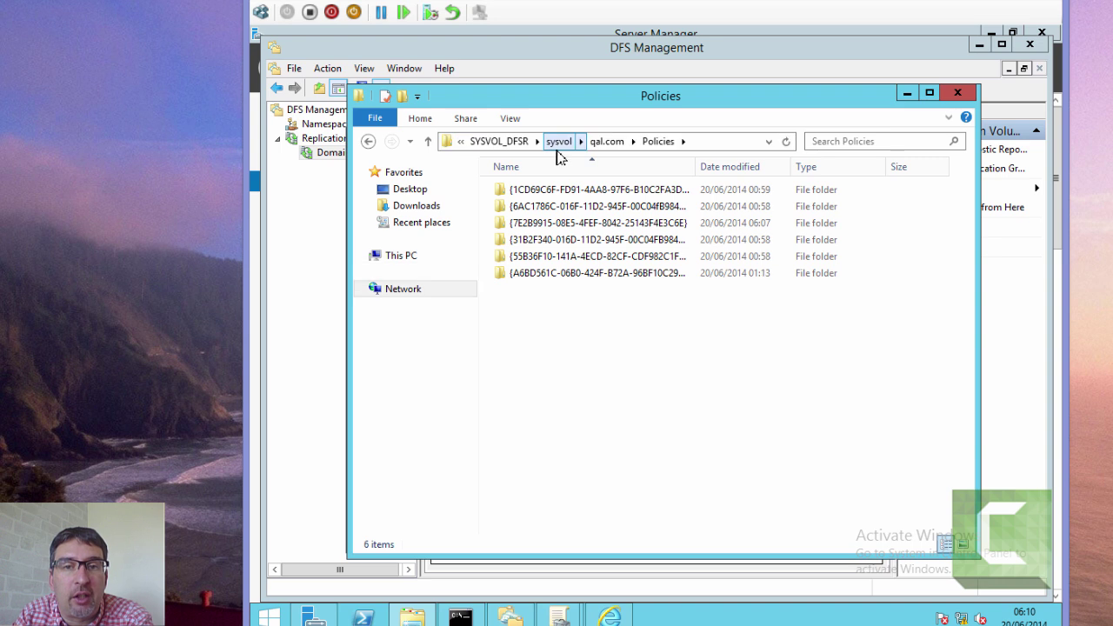